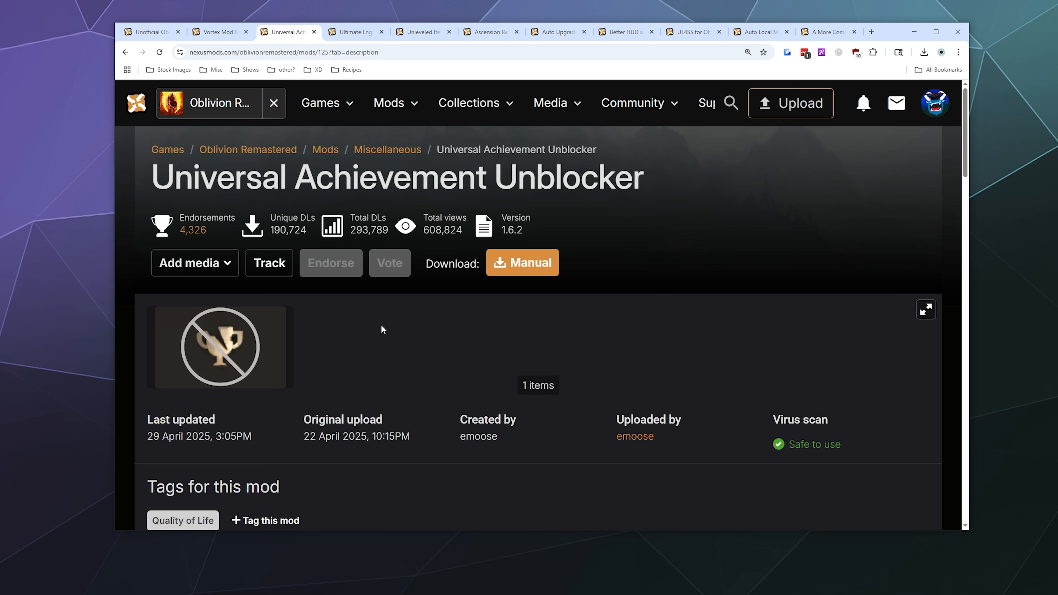
Read the mod description through its Setup section, highlighting winmm.dll, the XXX in the executable name and the Steam Win64 folder
scroll(378, 323, "down", 5)
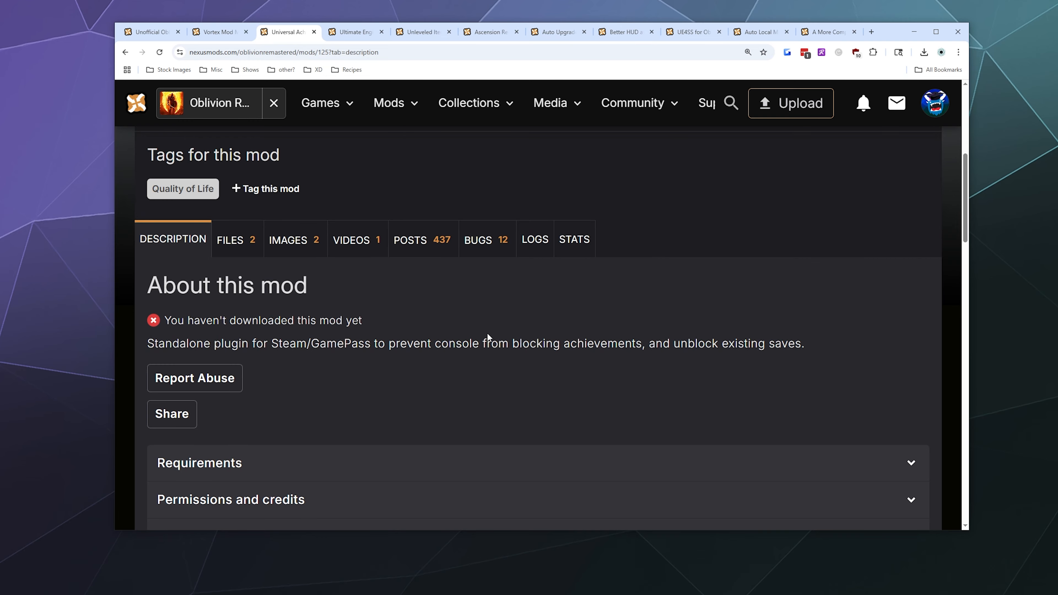
scroll(350, 306, "down", 5)
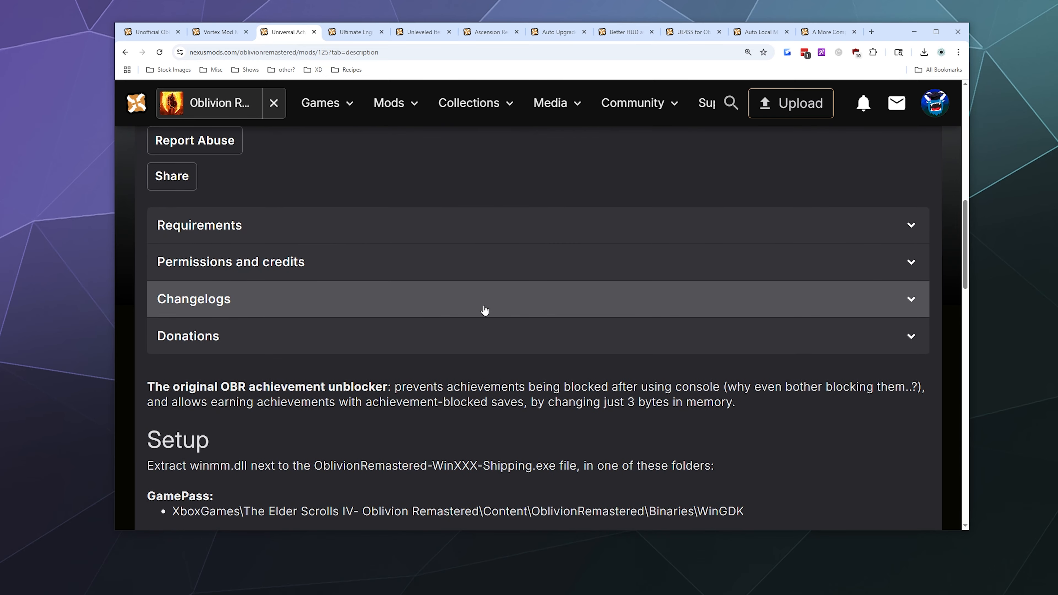
scroll(370, 207, "up", 5)
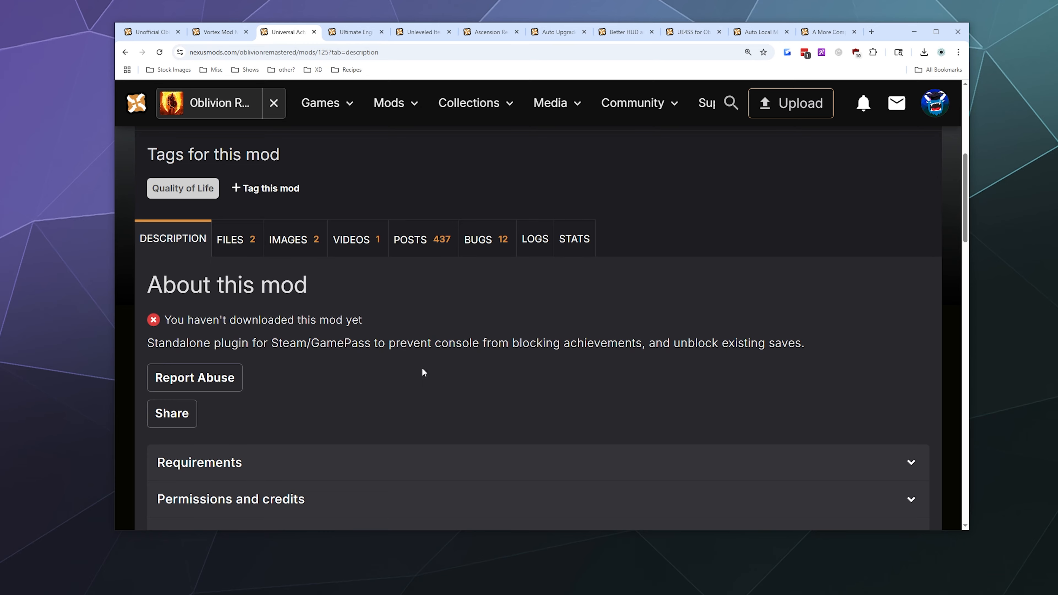
scroll(399, 367, "down", 10)
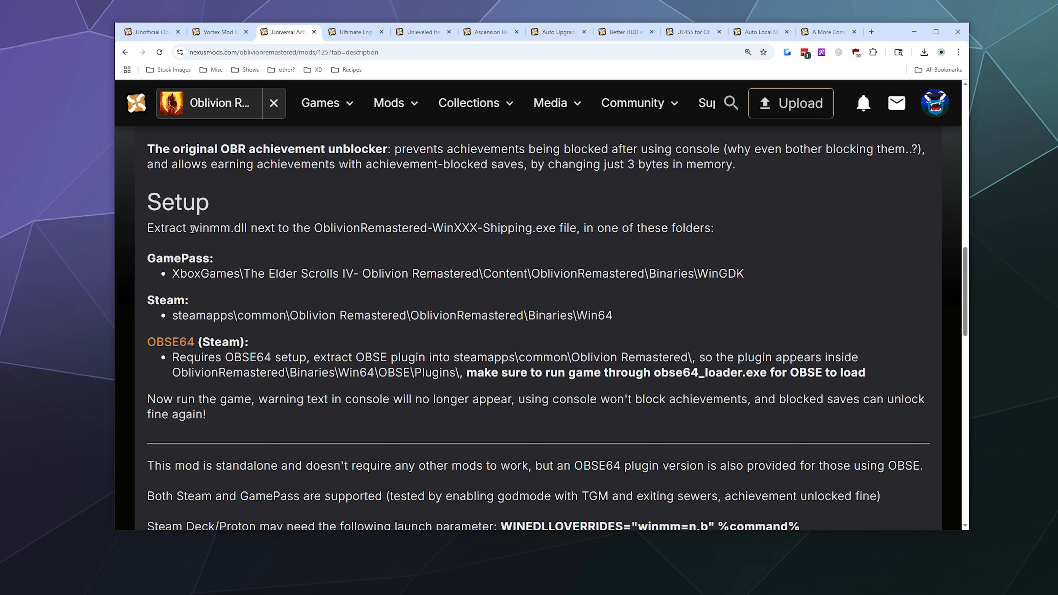
left_click_drag(191, 228, 248, 230)
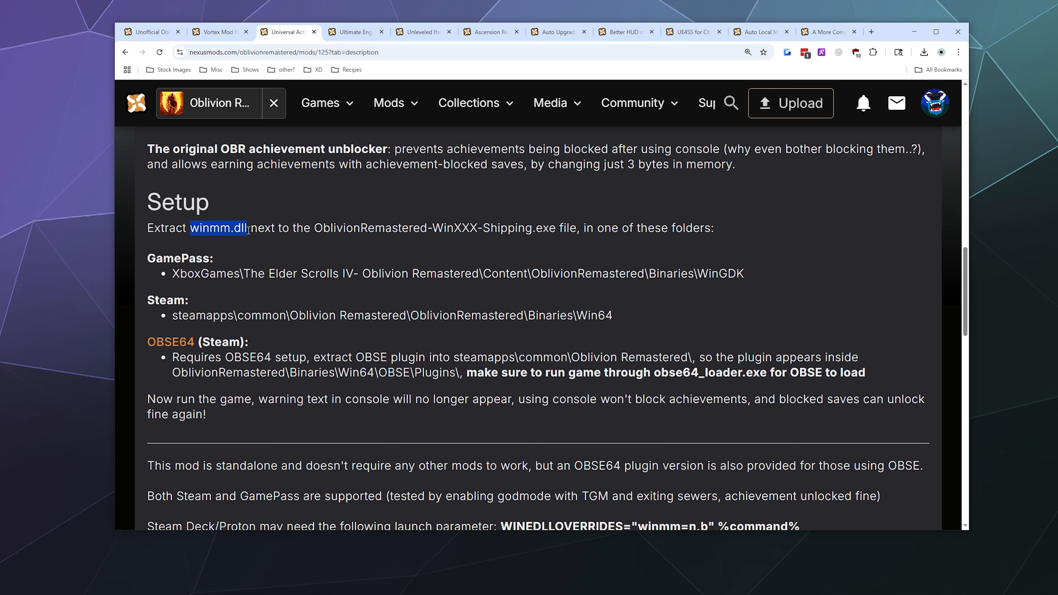
left_click(266, 248)
left_click_drag(315, 228, 477, 228)
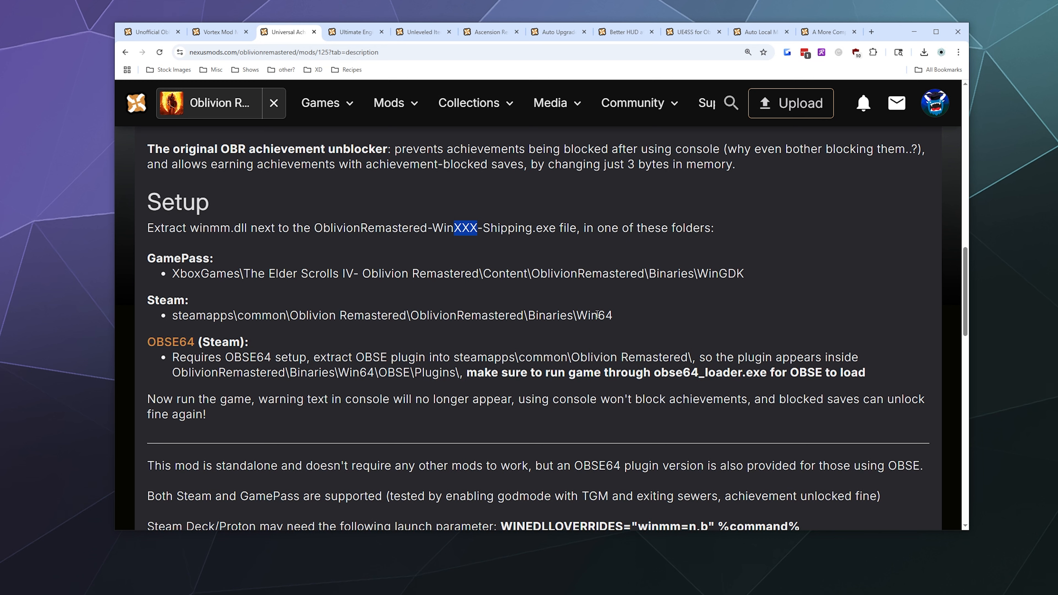
left_click_drag(576, 313, 633, 310)
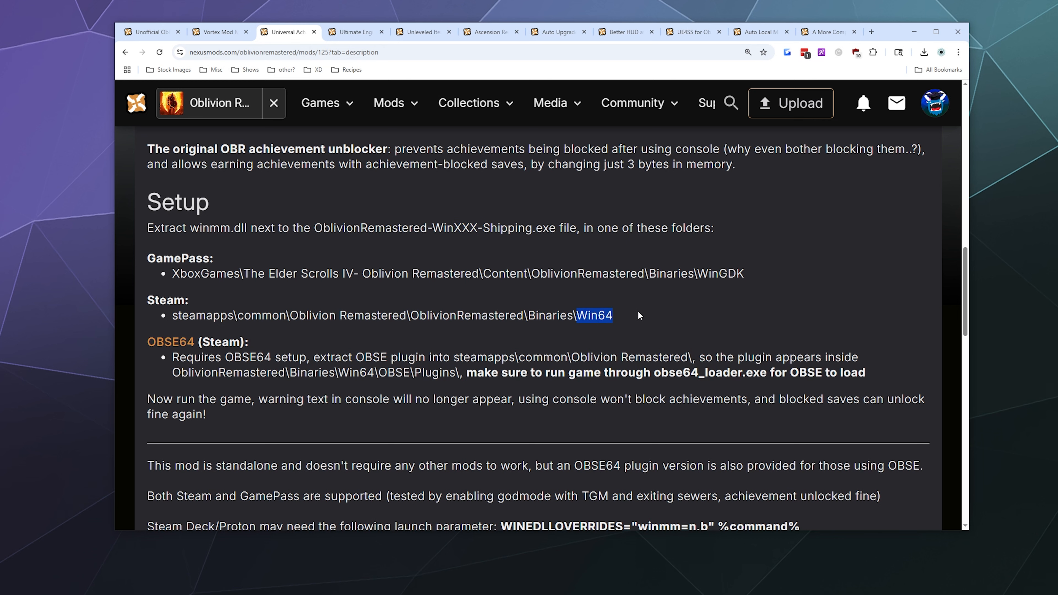
left_click(586, 311)
Open the mod's file list and compare the notes for the Universal Achievement Unblocker and OBSE64 Plugin main files
scroll(584, 306, "up", 8)
scroll(583, 301, "down", 7)
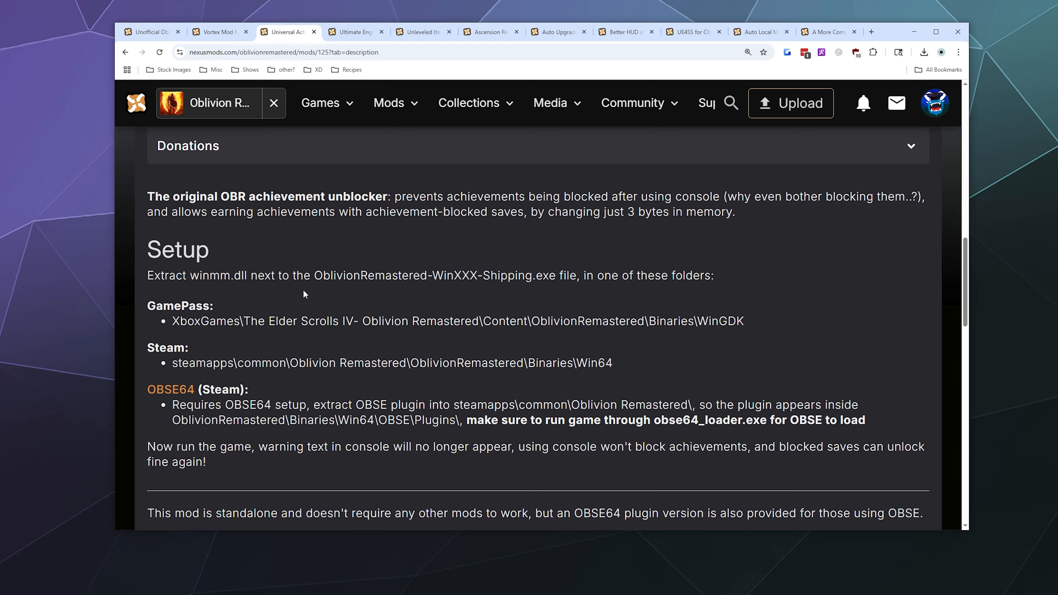
scroll(300, 286, "up", 7)
scroll(296, 300, "up", 7)
scroll(283, 310, "down", 5)
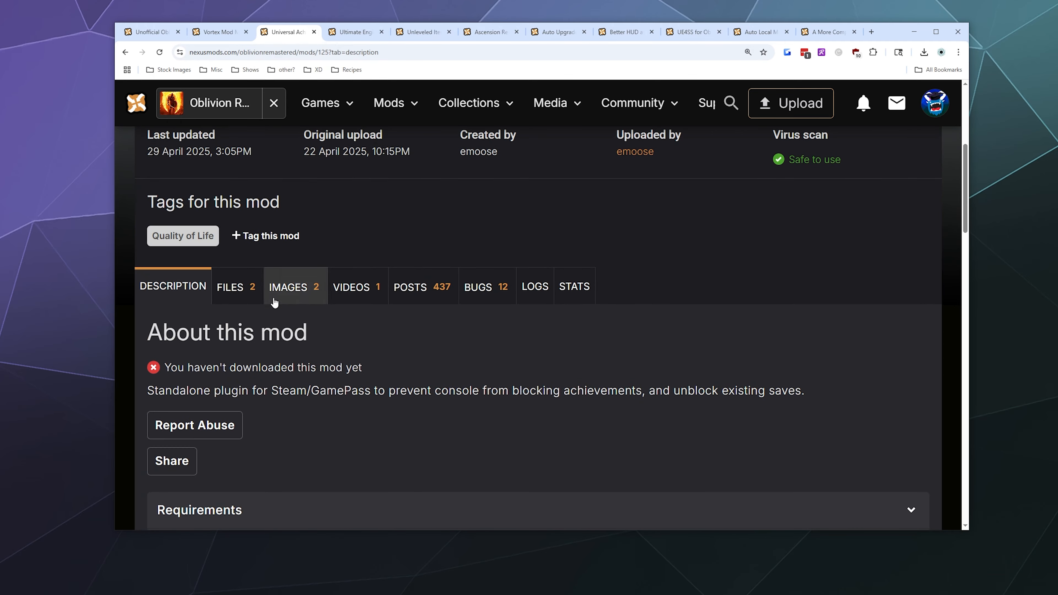
left_click(236, 292)
scroll(391, 254, "down", 5)
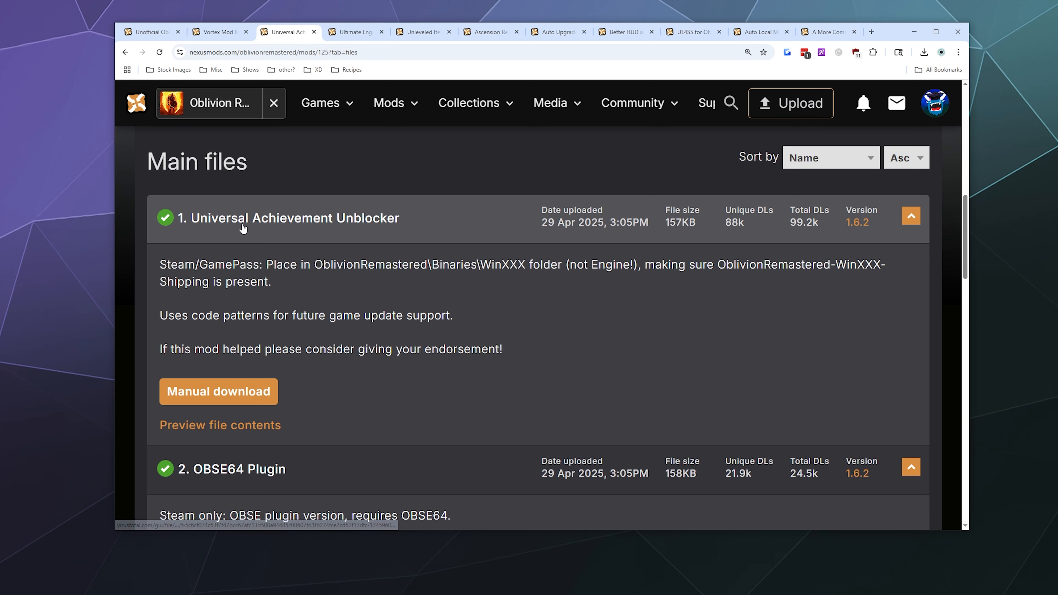
scroll(399, 229, "down", 5)
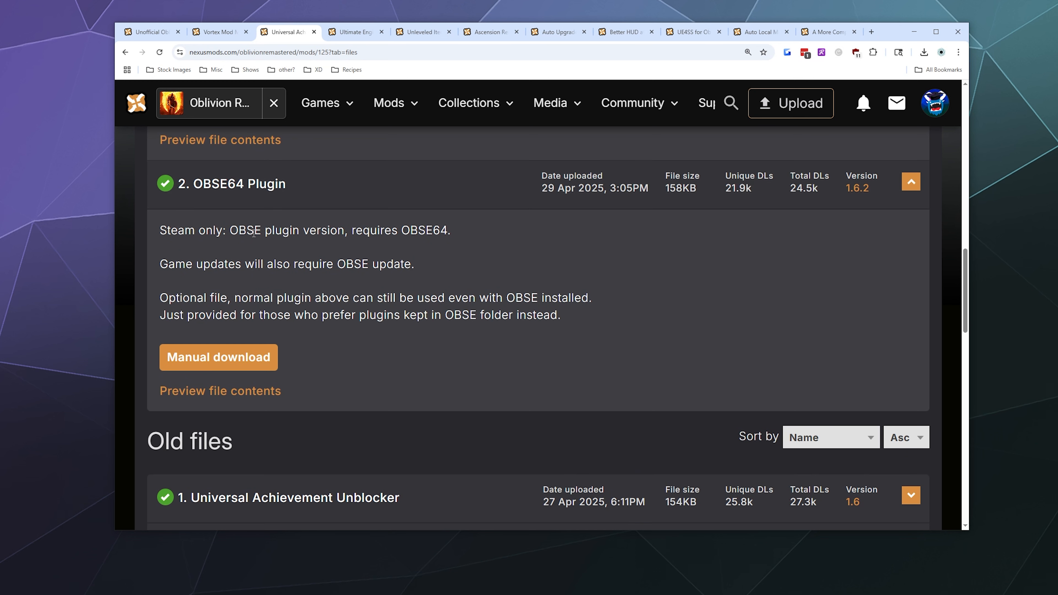
scroll(215, 275, "up", 1)
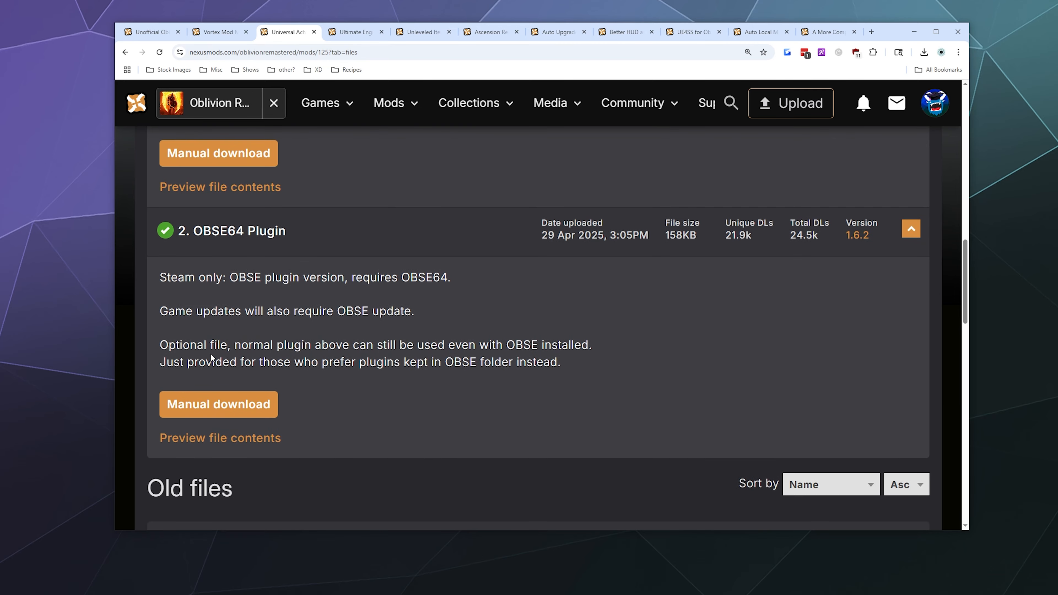
scroll(163, 459, "up", 4)
scroll(199, 445, "down", 4)
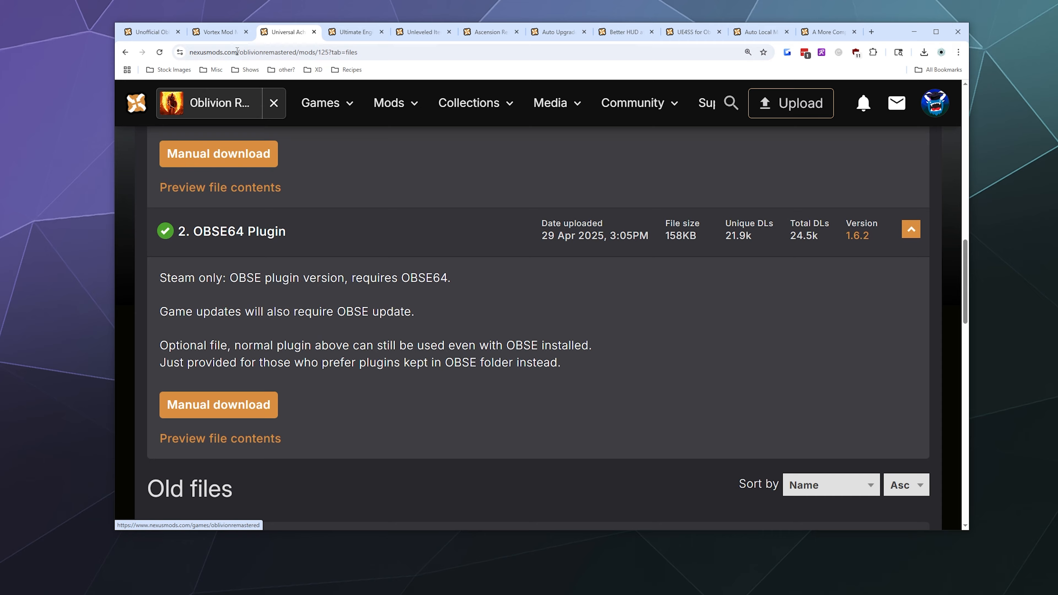
Return to the mod description and review the note about running the game below the setup folders
scroll(204, 345, "up", 8)
scroll(202, 347, "up", 6)
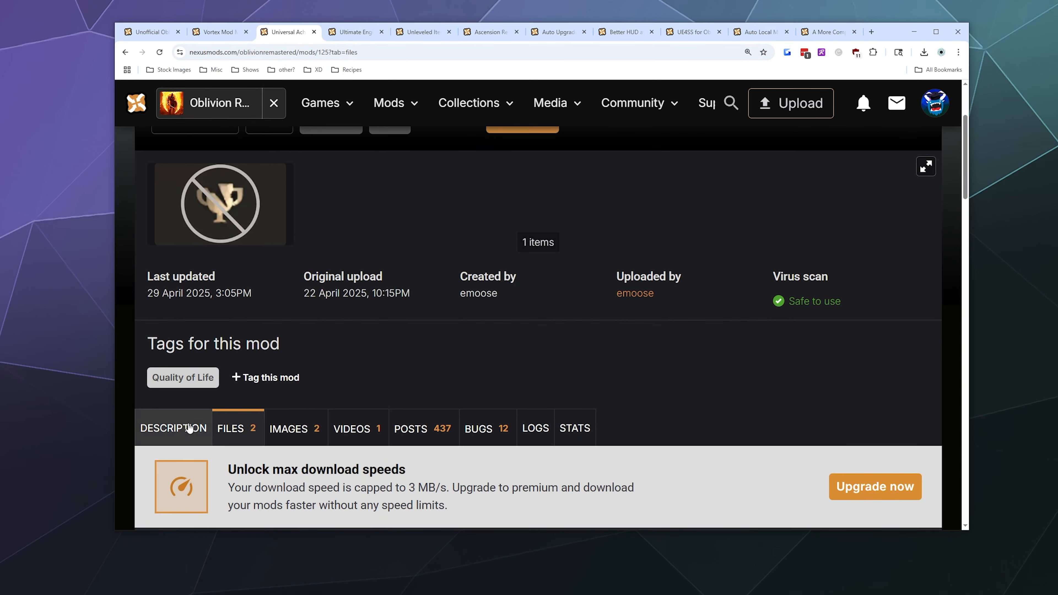
left_click(189, 428)
scroll(409, 250, "down", 6)
scroll(411, 251, "down", 10)
scroll(228, 344, "up", 4)
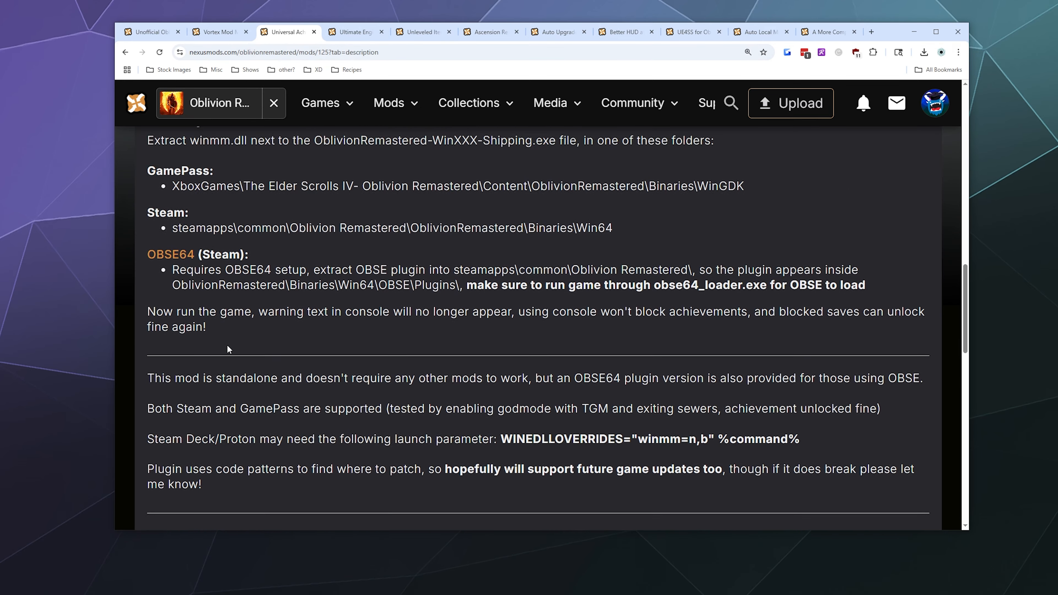
left_click_drag(169, 310, 874, 324)
left_click(767, 309)
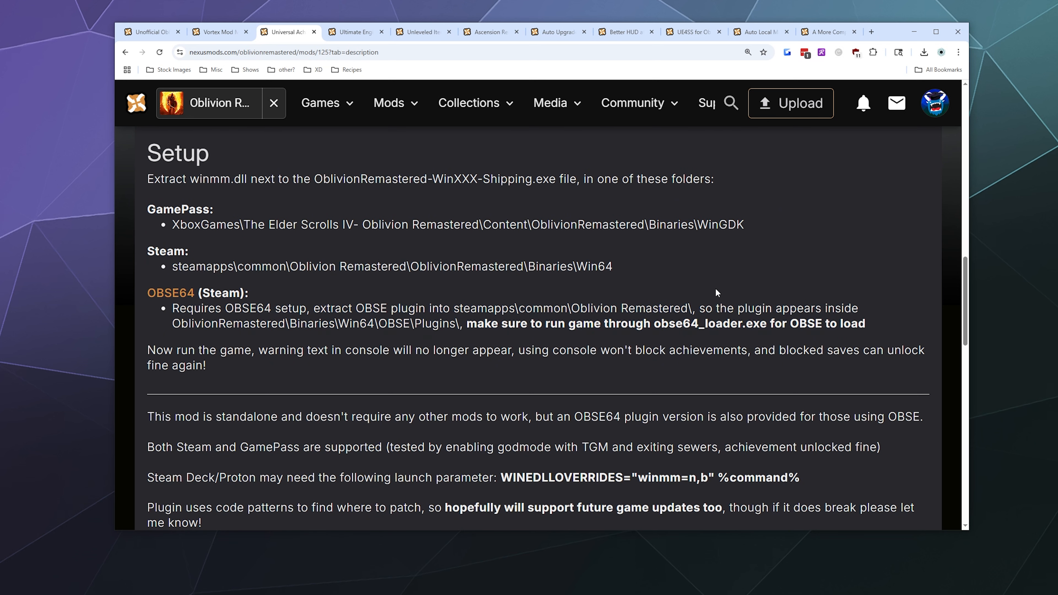
Examine the OBSE64 (Steam) setup instructions, highlighting the requirement text and the OBSE\Plugins folder path
scroll(342, 275, "up", 2)
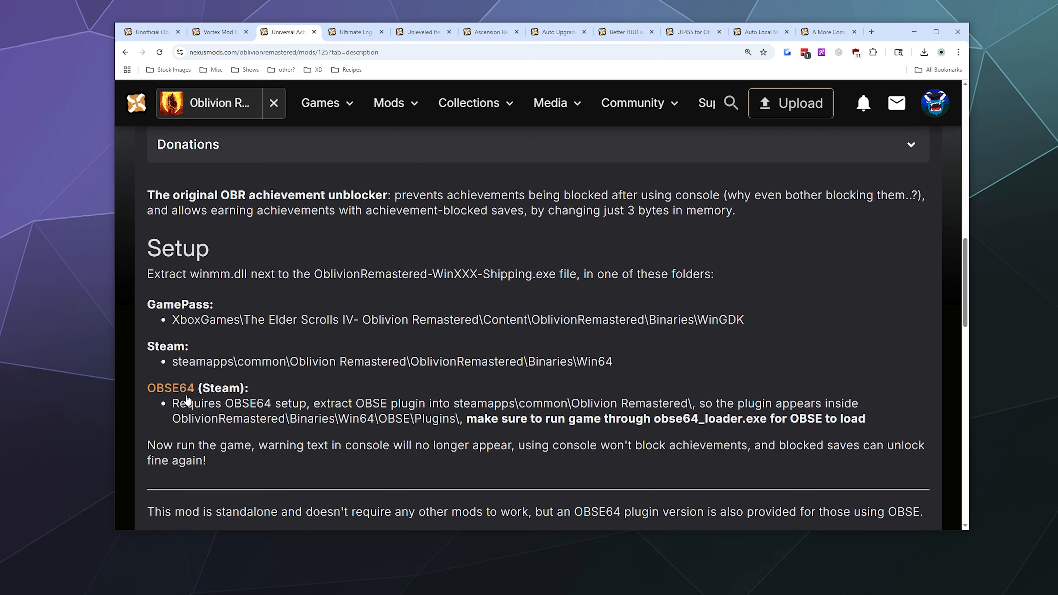
left_click_drag(172, 404, 862, 419)
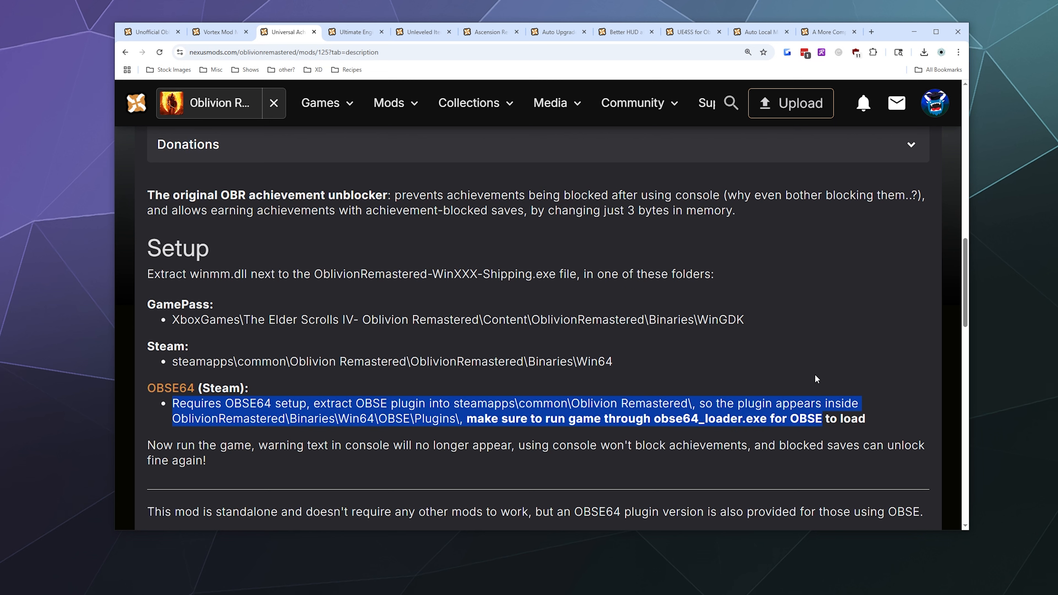
left_click(815, 376)
scroll(815, 376, "up", 1)
scroll(538, 496, "down", 2)
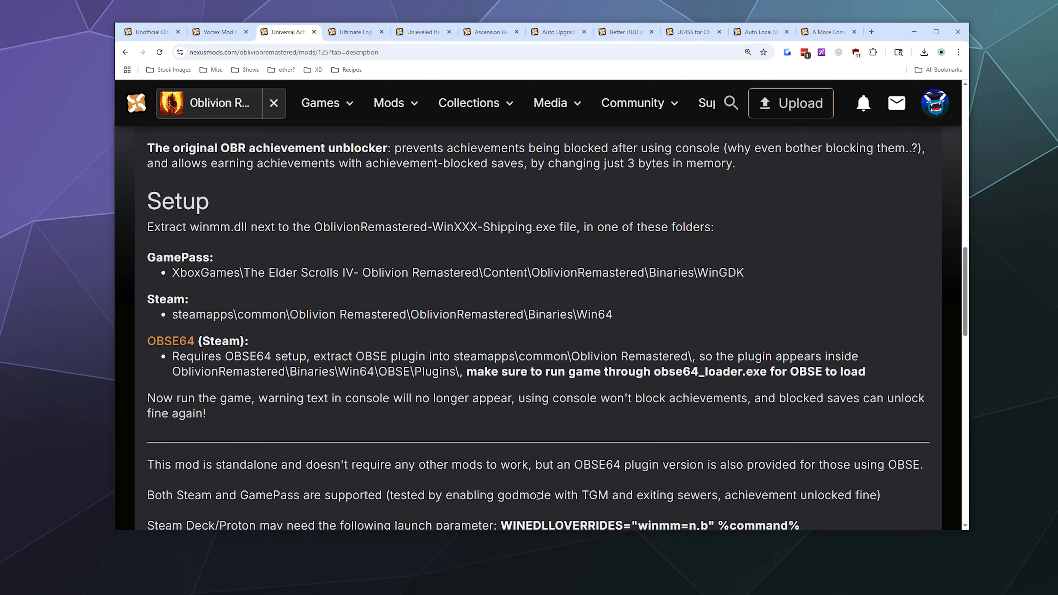
left_click_drag(378, 370, 463, 371)
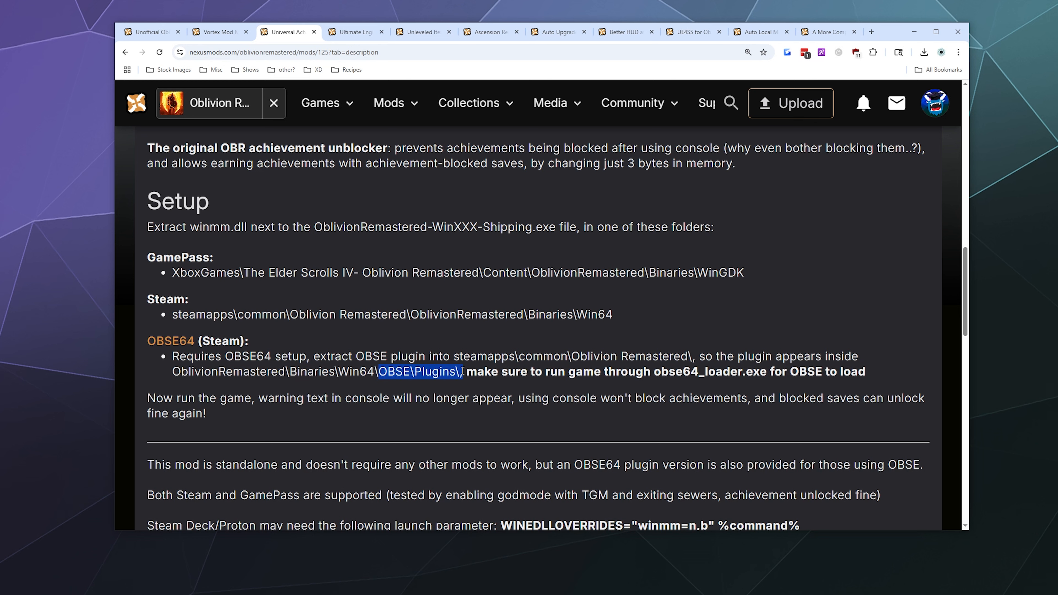
left_click(403, 371)
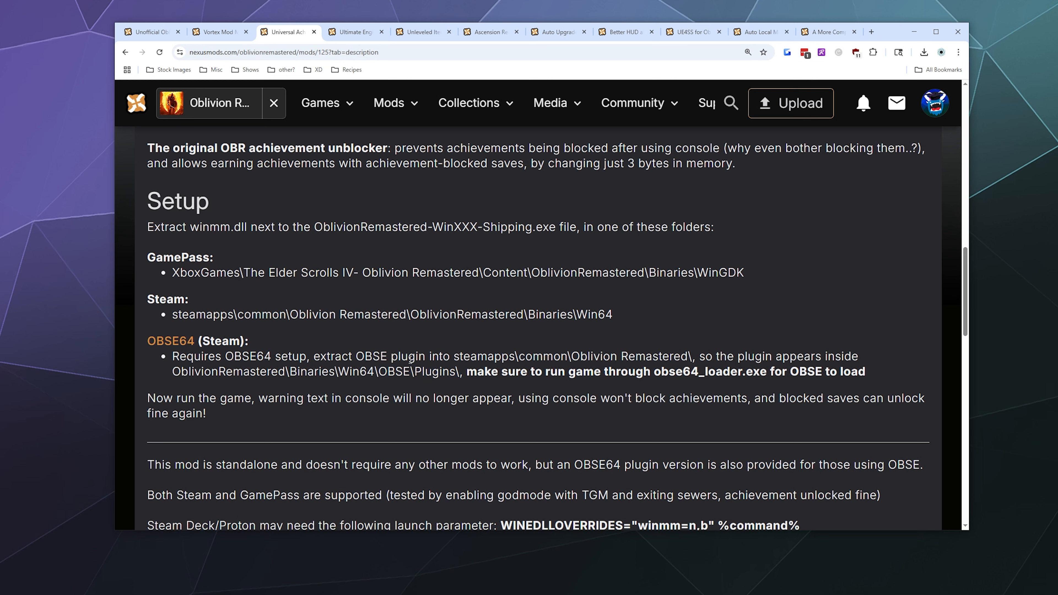
Reopen the mod's file list and request the manual download of the Universal Achievement Unblocker main file
scroll(408, 357, "up", 15)
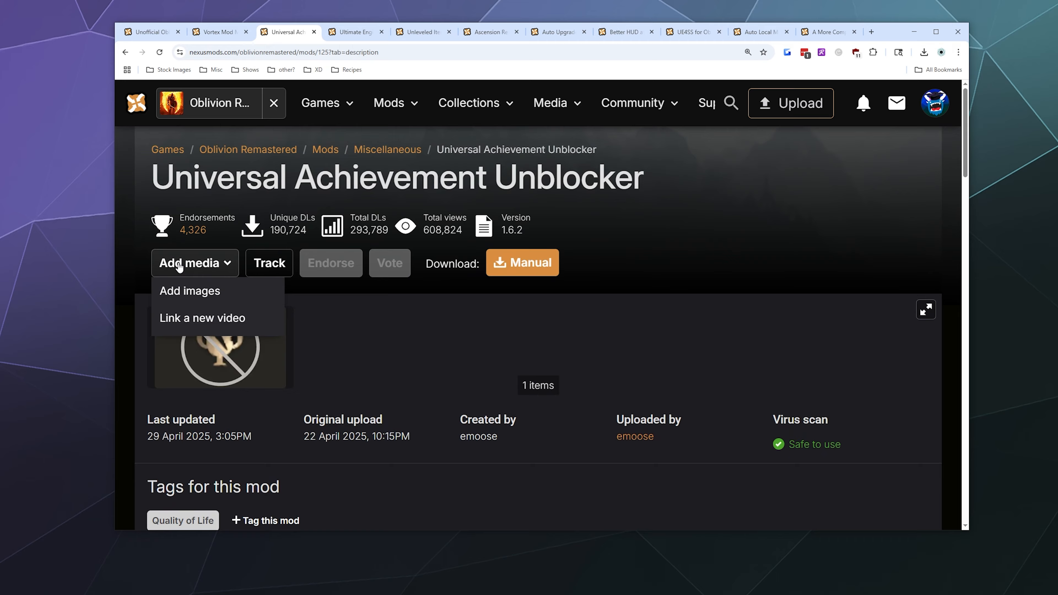
scroll(309, 455, "down", 6)
left_click(243, 292)
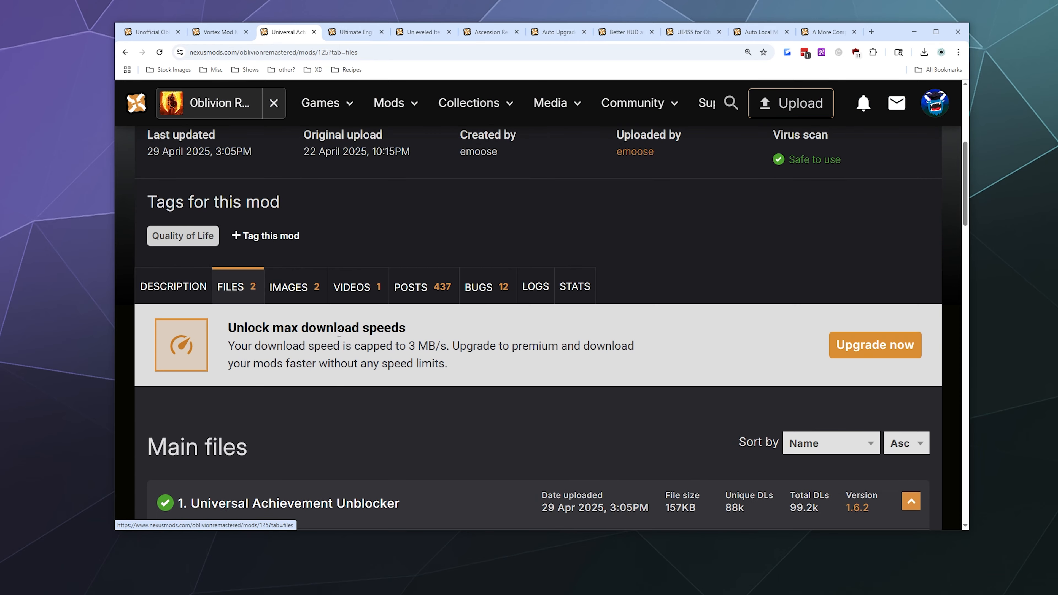
scroll(338, 344, "down", 4)
scroll(338, 344, "down", 3)
scroll(333, 333, "up", 3)
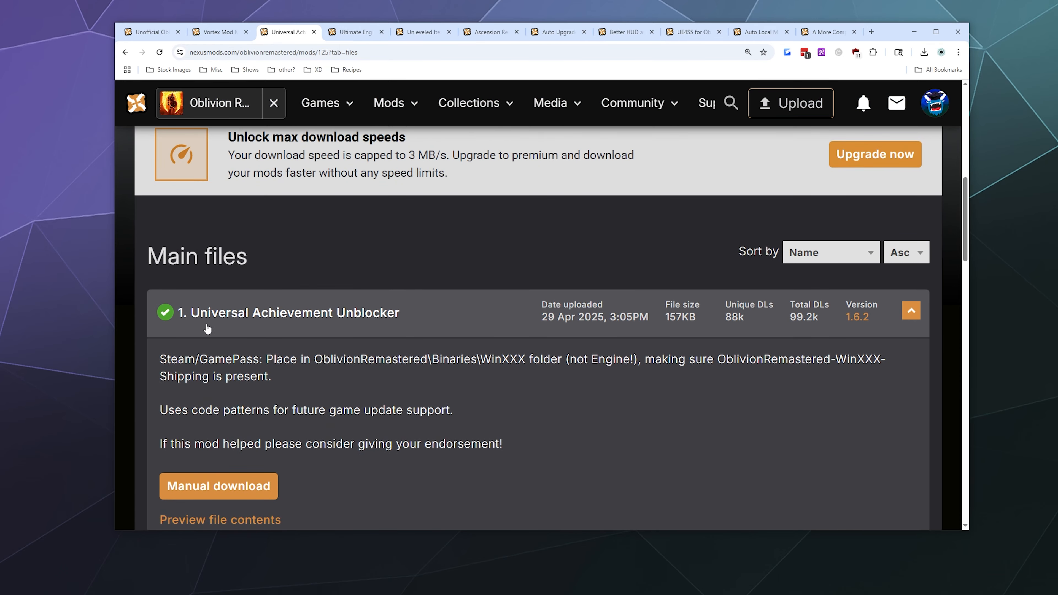
scroll(401, 326, "down", 4)
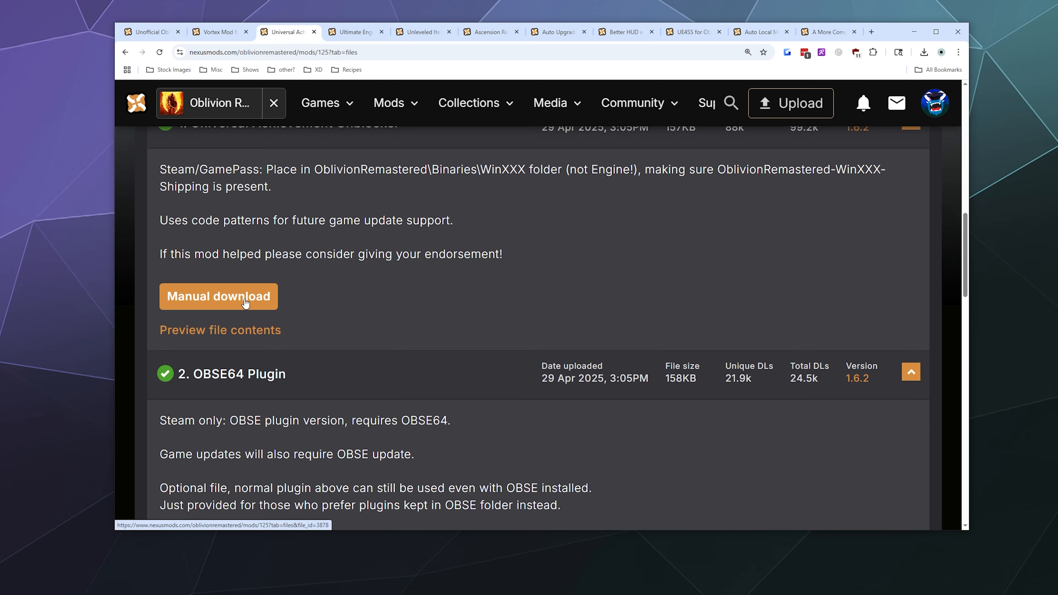
left_click(245, 297)
Choose the slow download and save the ZIP archive in the Oblivion Remastered Mods folder under its suggested name
scroll(416, 350, "down", 5)
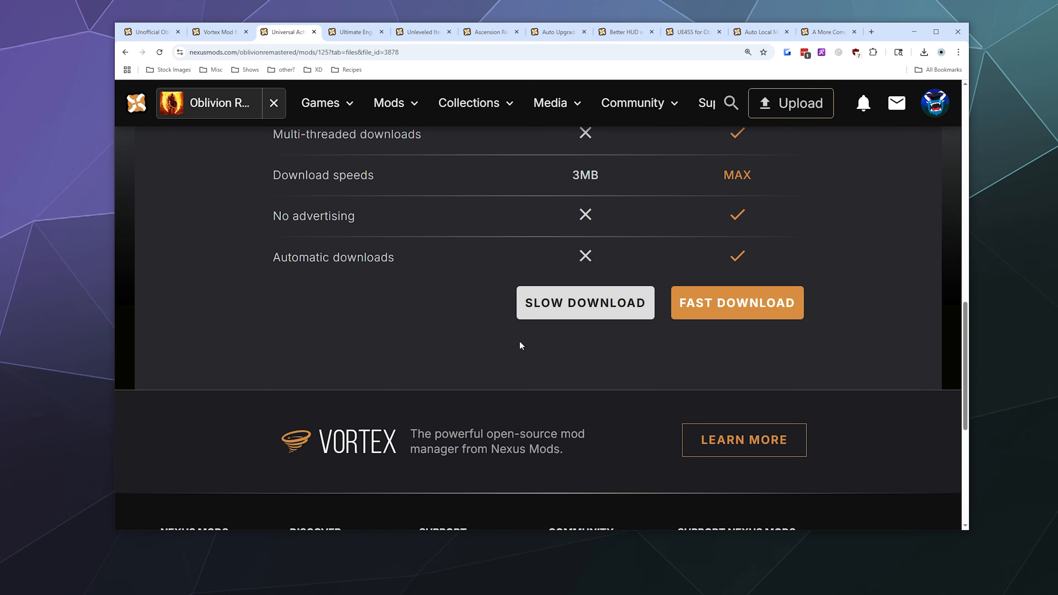
left_click(562, 301)
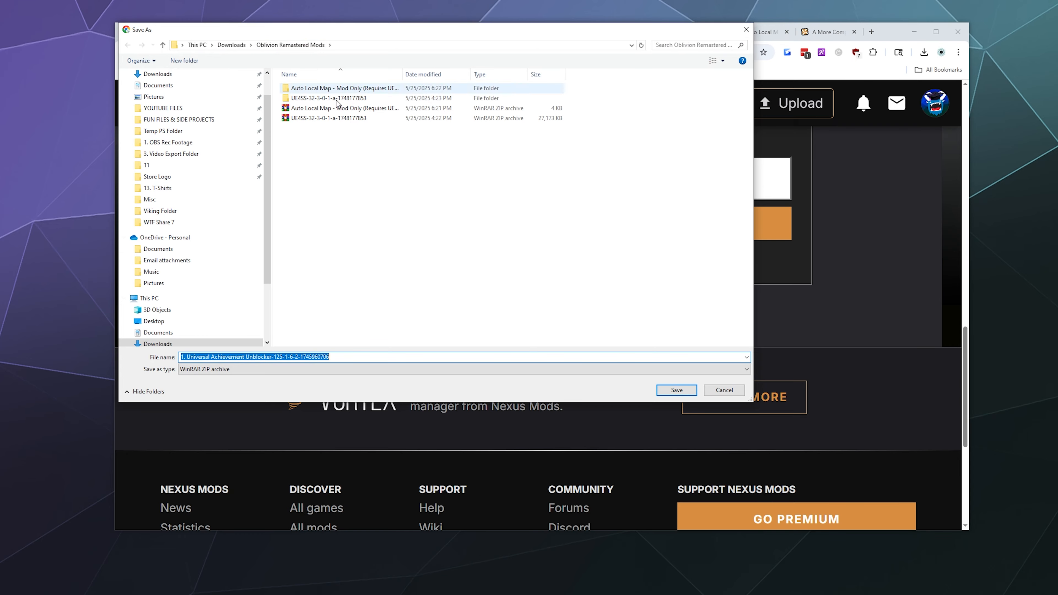
left_click(676, 389)
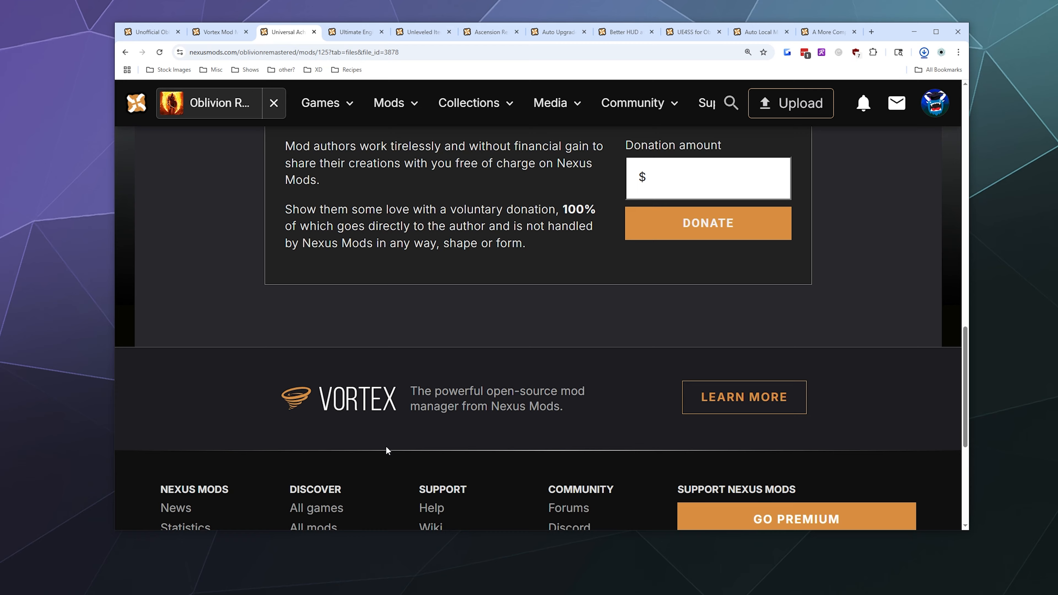
Switch to Steam and browse the local files of HELLDIVERS 2 as an example of locating a game's install folder
left_click(372, 594)
left_click(349, 579)
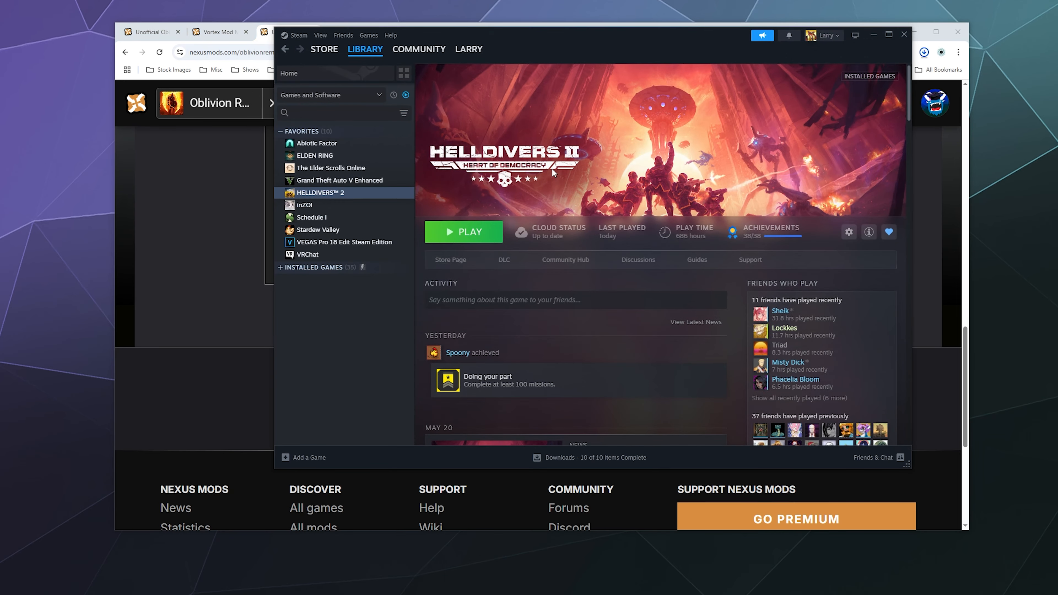
left_click_drag(541, 38, 474, 80)
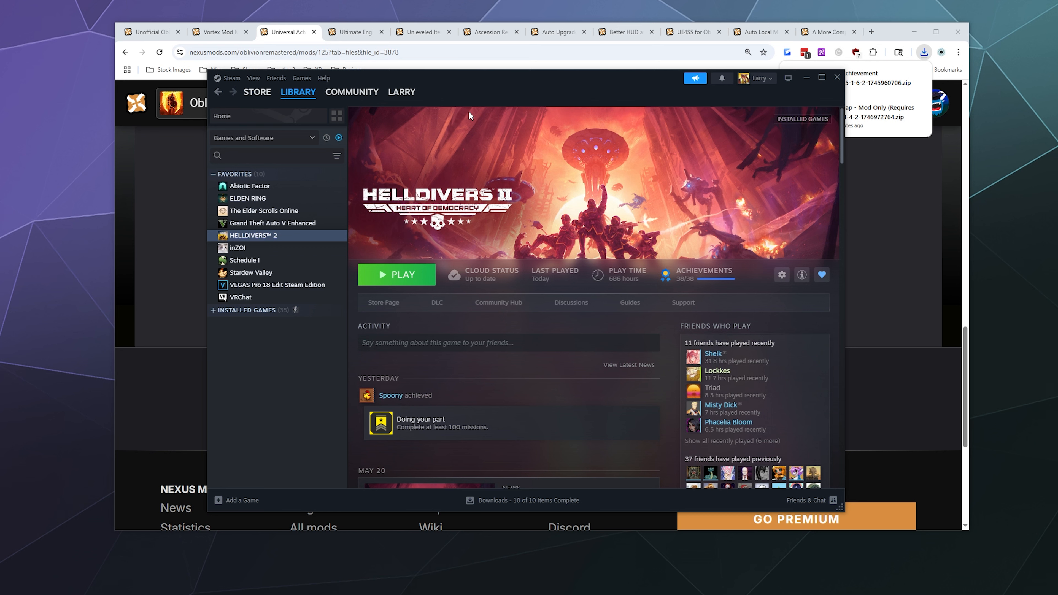
right_click(313, 235)
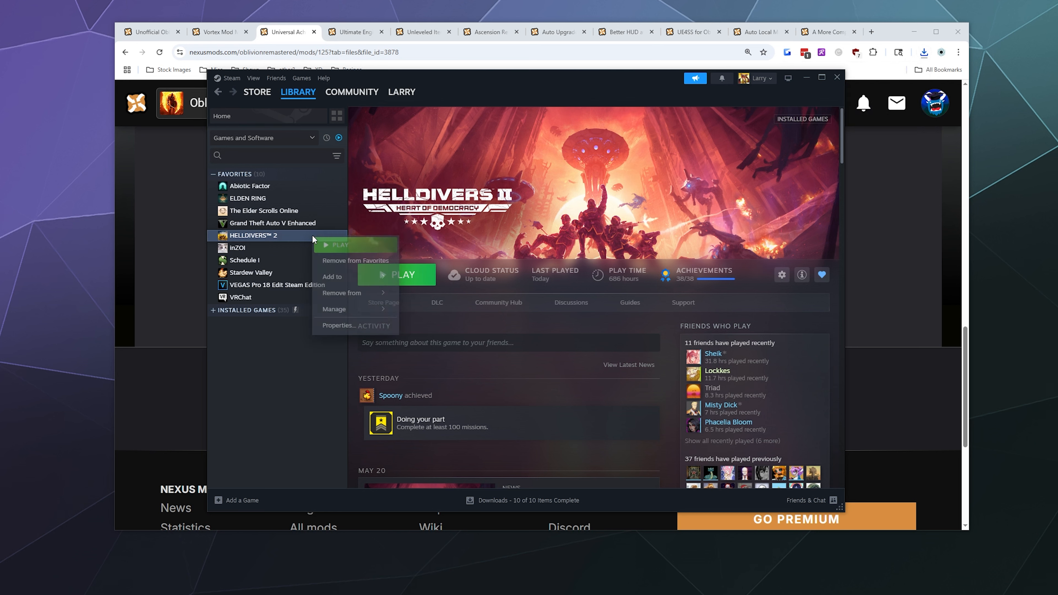
mouse_move(351, 309)
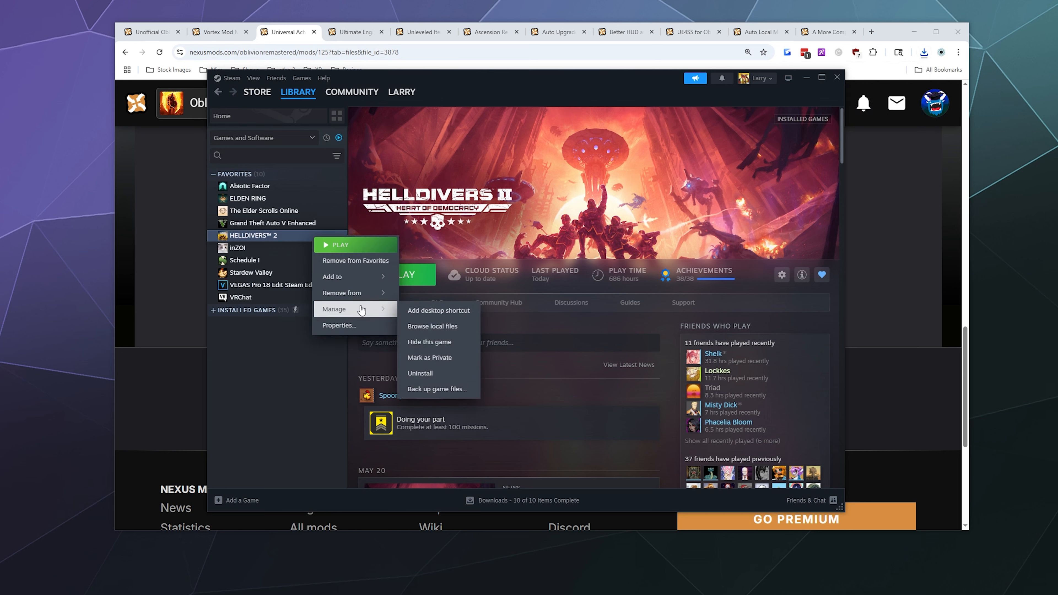
left_click(435, 333)
left_click_drag(642, 212, 357, 125)
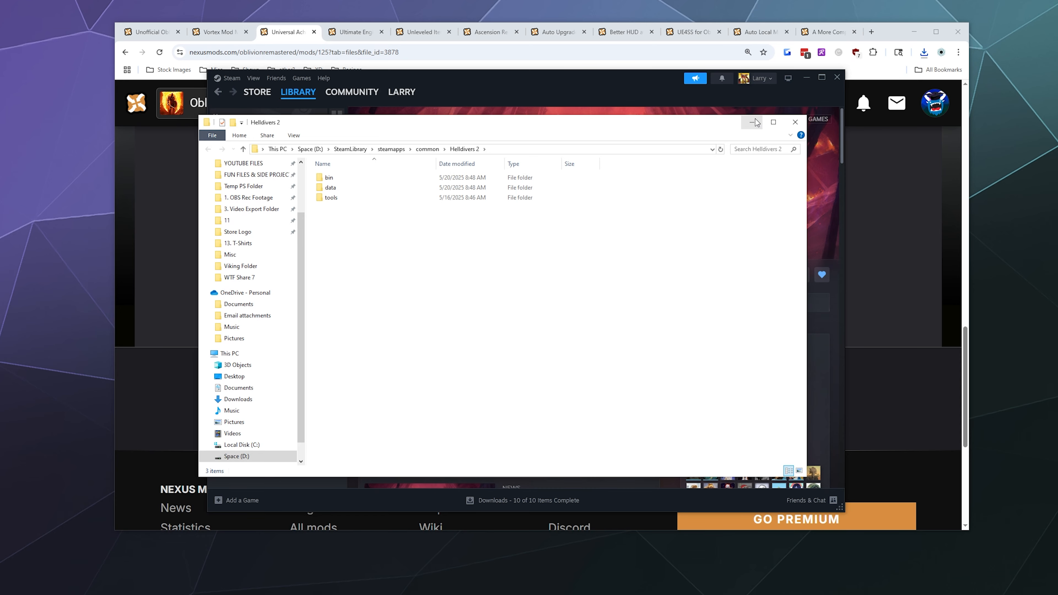
Close the Helldivers 2 folder and Steam windows, and switch to the Xbox app
left_click(794, 122)
left_click(836, 78)
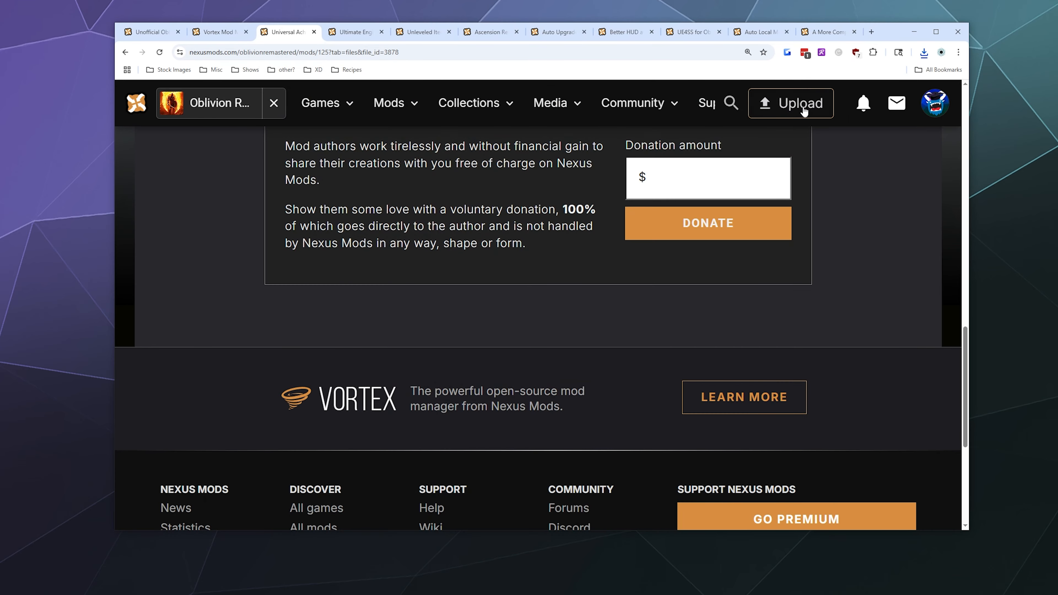
key("alt+Tab")
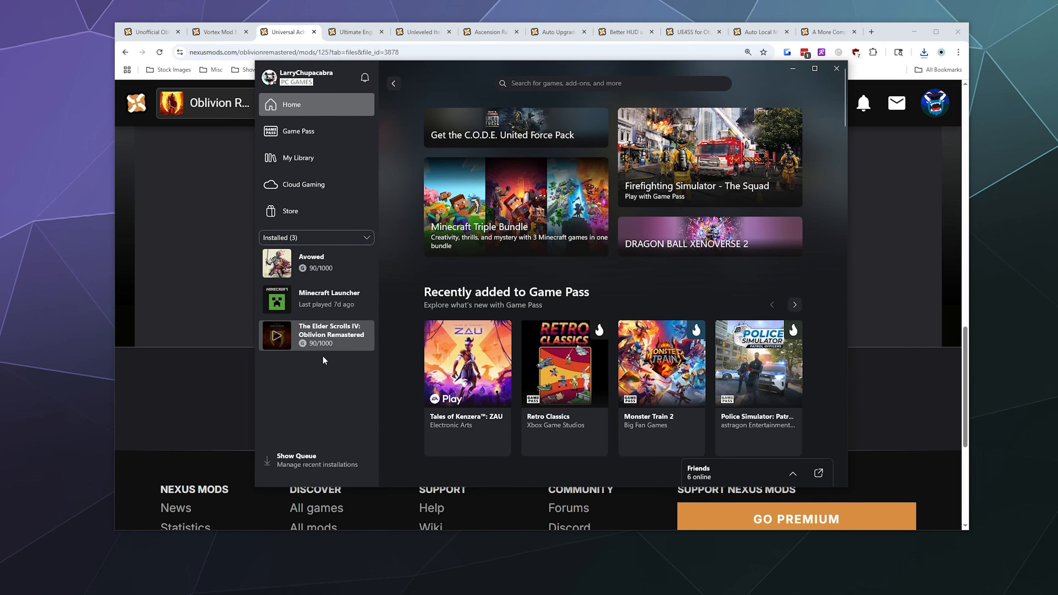
Open the file management options for The Elder Scrolls IV: Oblivion Remastered and browse to its XboxGames install location
right_click(356, 340)
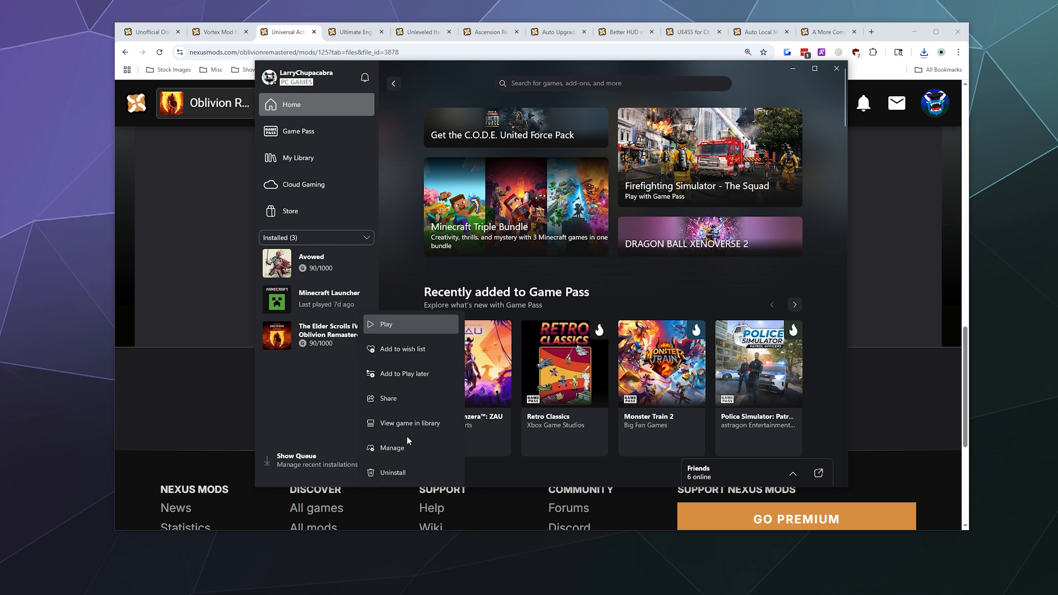
left_click(403, 450)
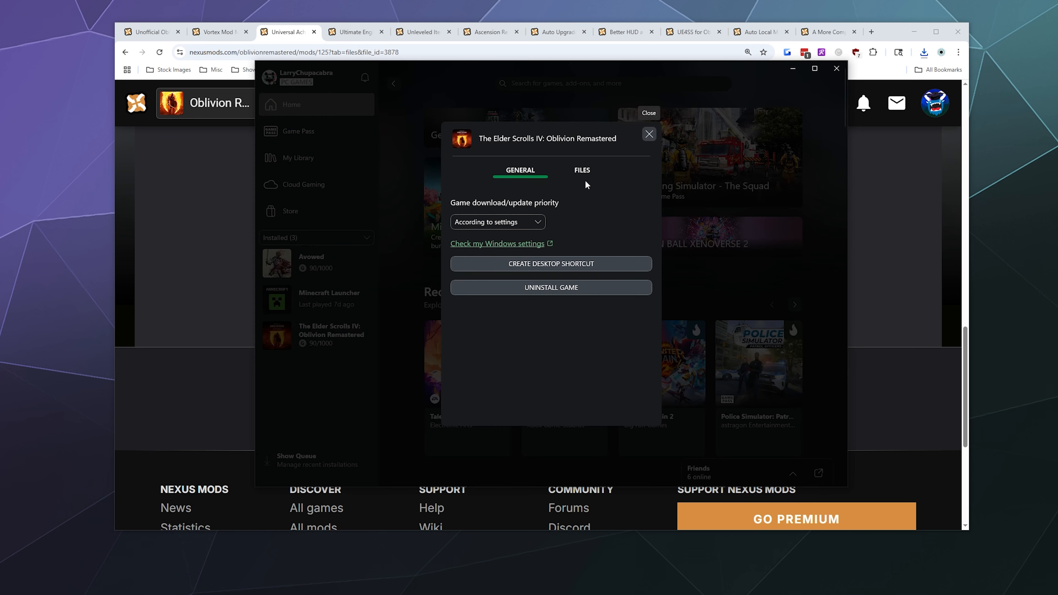
left_click(584, 170)
left_click(626, 237)
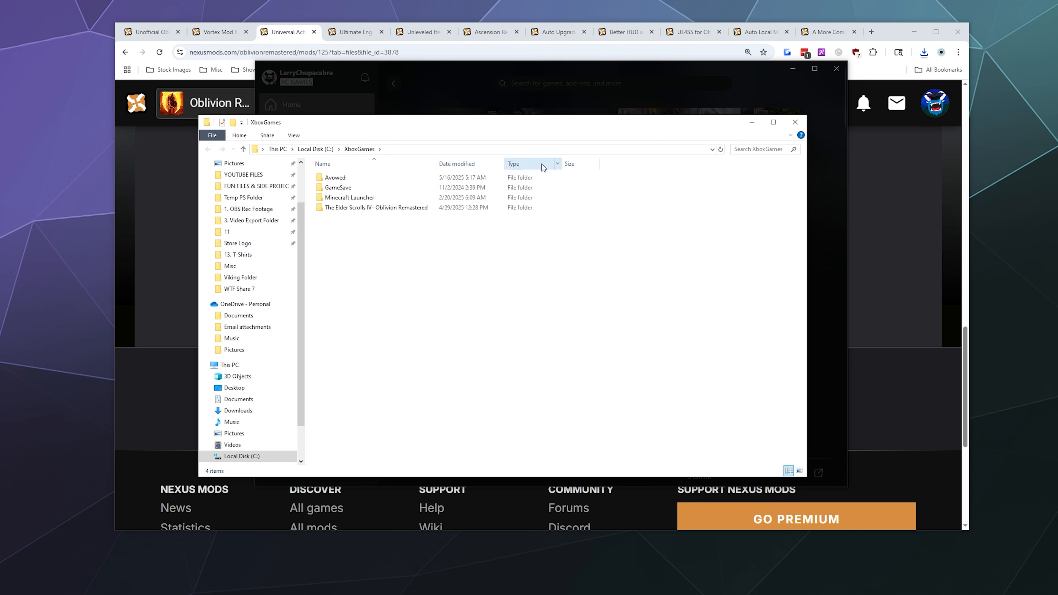
Open The Elder Scrolls IV- Oblivion Remastered\Content\OblivionRemastered\Binaries\WinGDK, then move the folder window aside and minimize the Xbox app
left_click(347, 209)
double_click(347, 208)
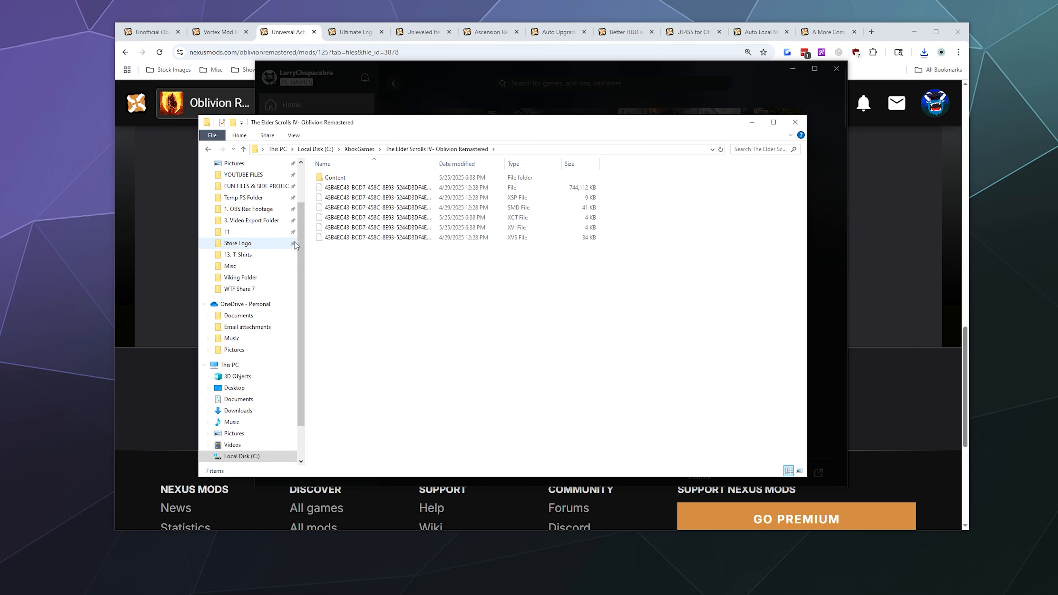
double_click(329, 178)
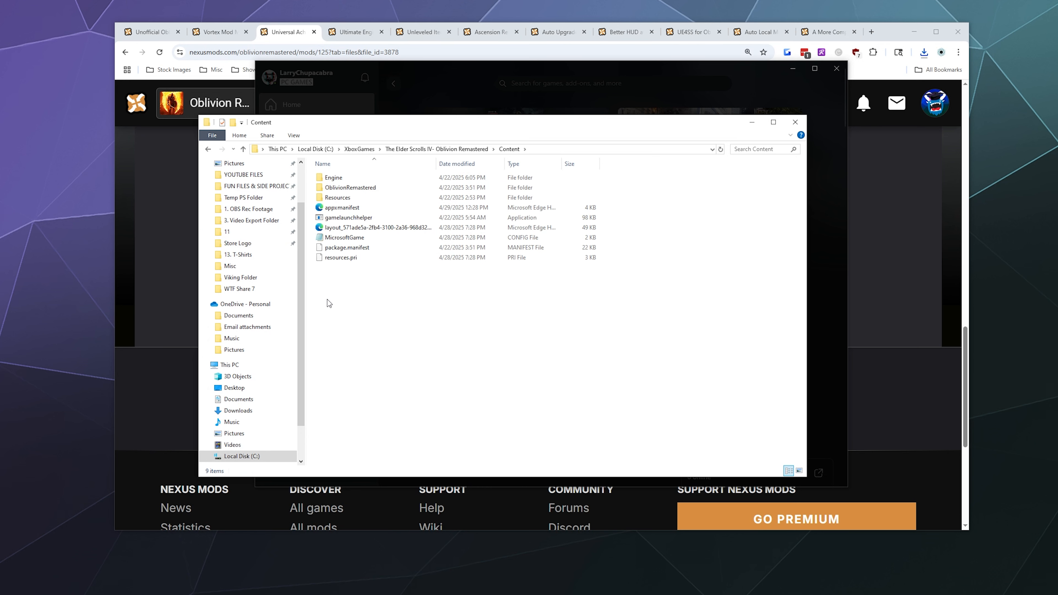
double_click(348, 189)
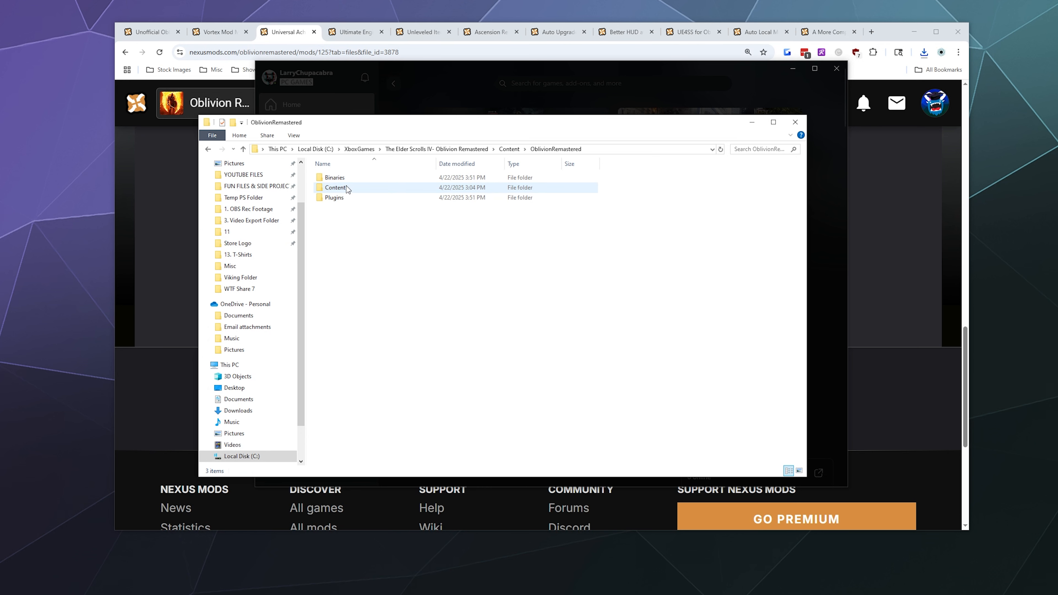
left_click(340, 179)
double_click(336, 178)
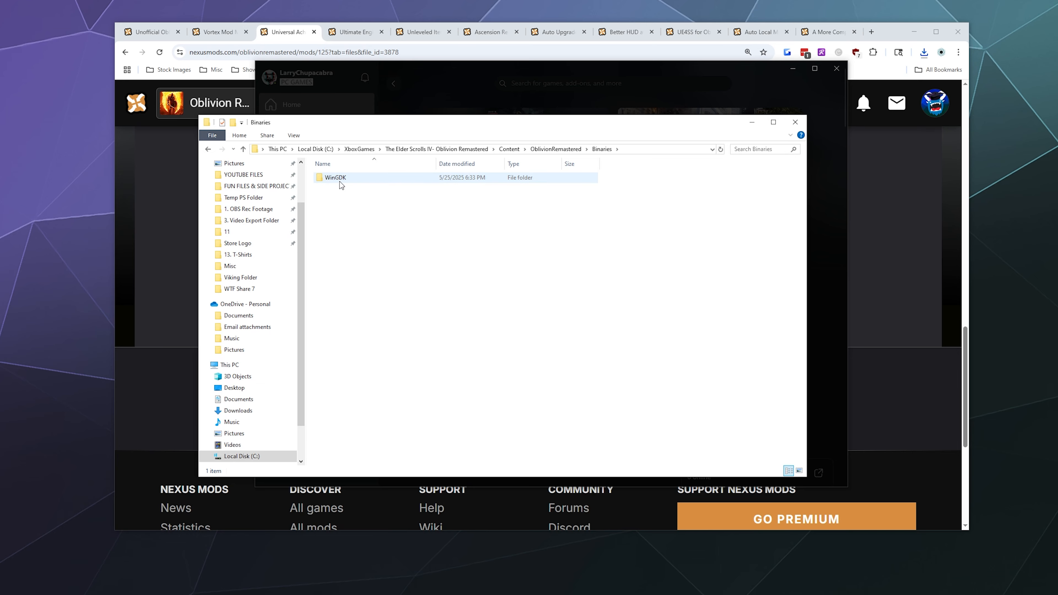
left_click(339, 178)
double_click(336, 177)
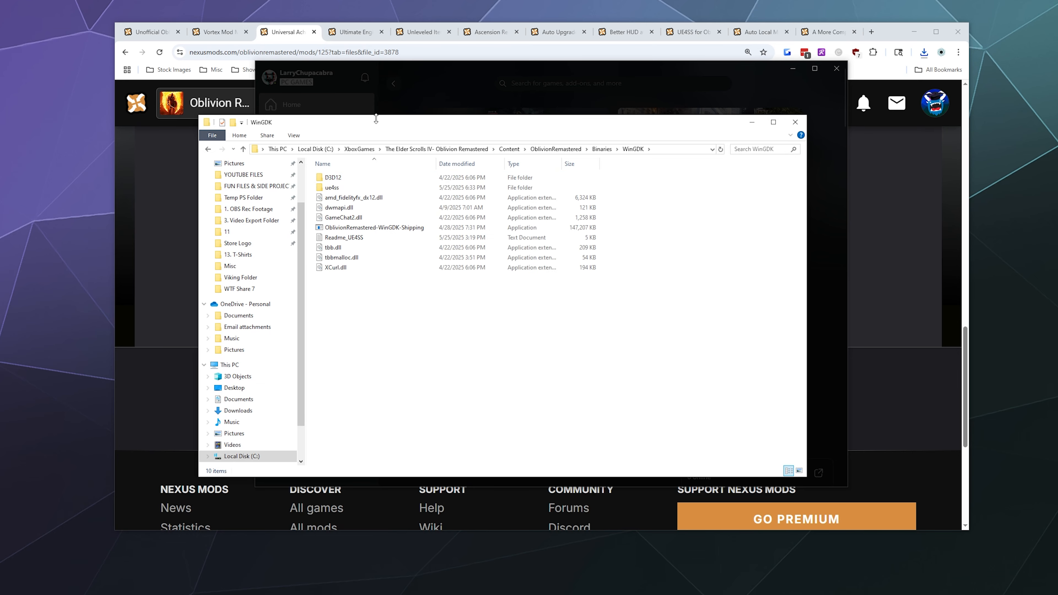
left_click_drag(438, 124, 634, 128)
left_click(789, 70)
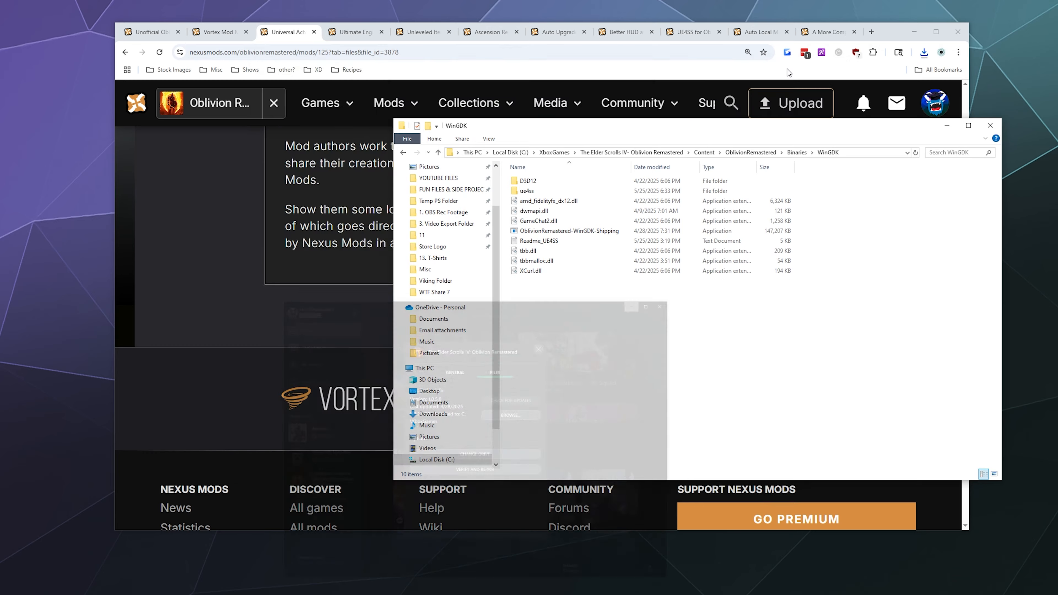
Switch back to the browser and show the downloaded Universal Achievement Unblocker ZIP in its folder
left_click(866, 77)
scroll(743, 186, "up", 7)
scroll(743, 185, "up", 10)
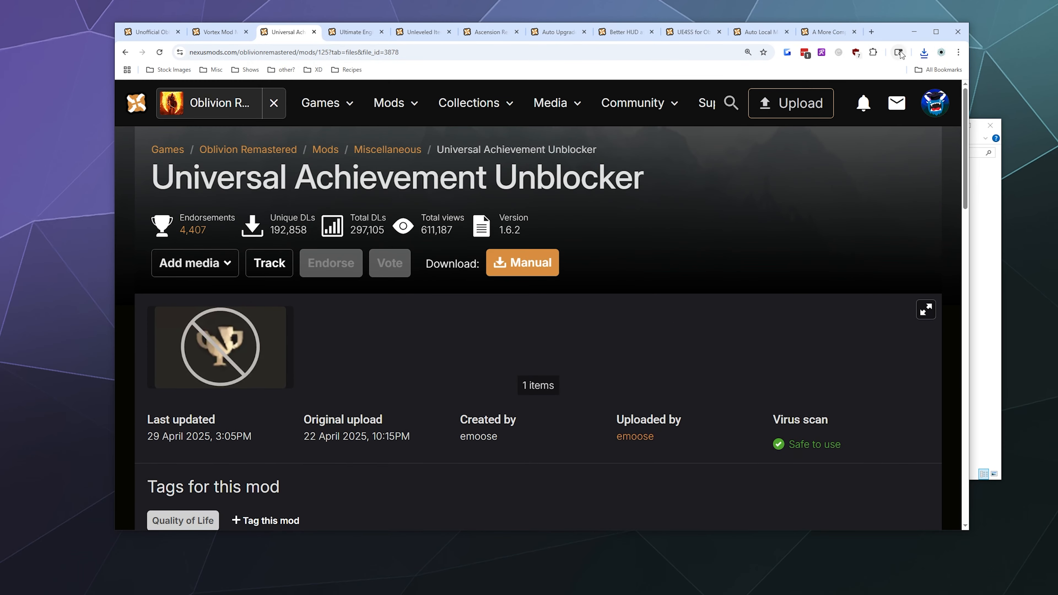
left_click(923, 52)
left_click(902, 95)
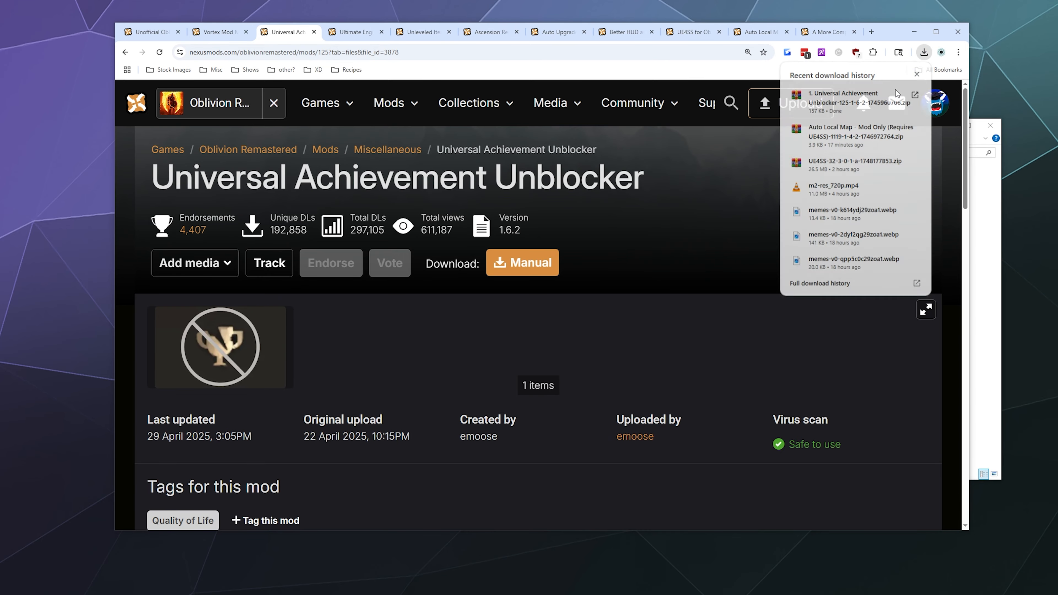
Extract the Universal Achievement Unblocker ZIP into a folder named after the archive and open that folder
right_click(561, 217)
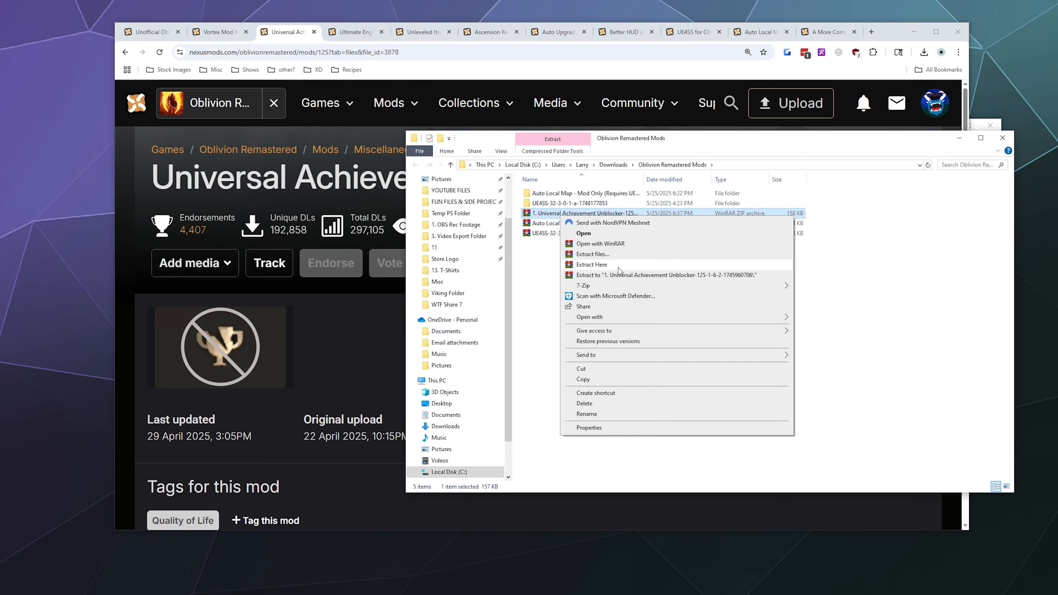
left_click(620, 276)
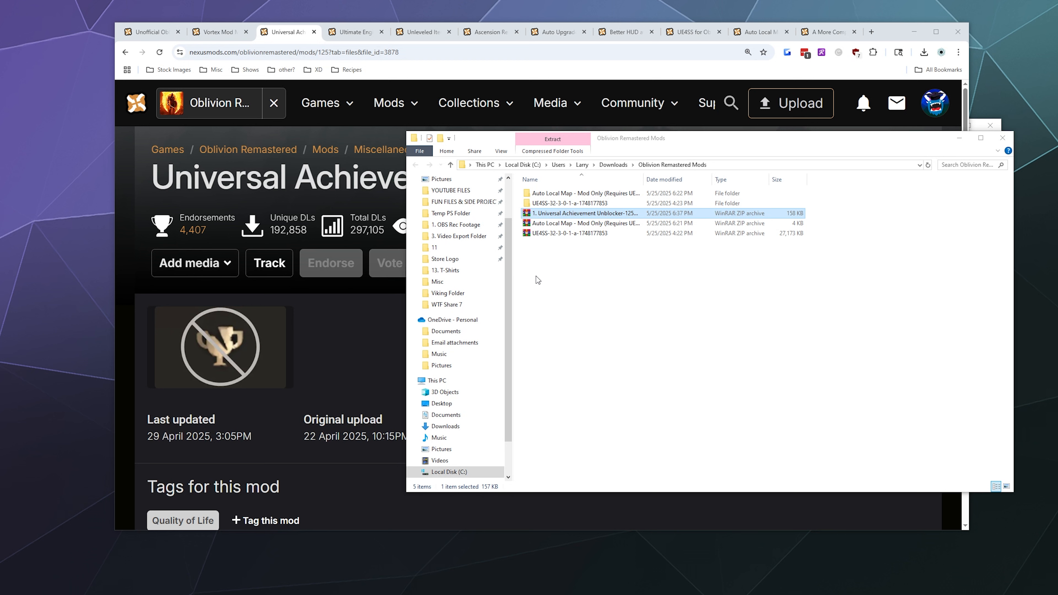
double_click(537, 193)
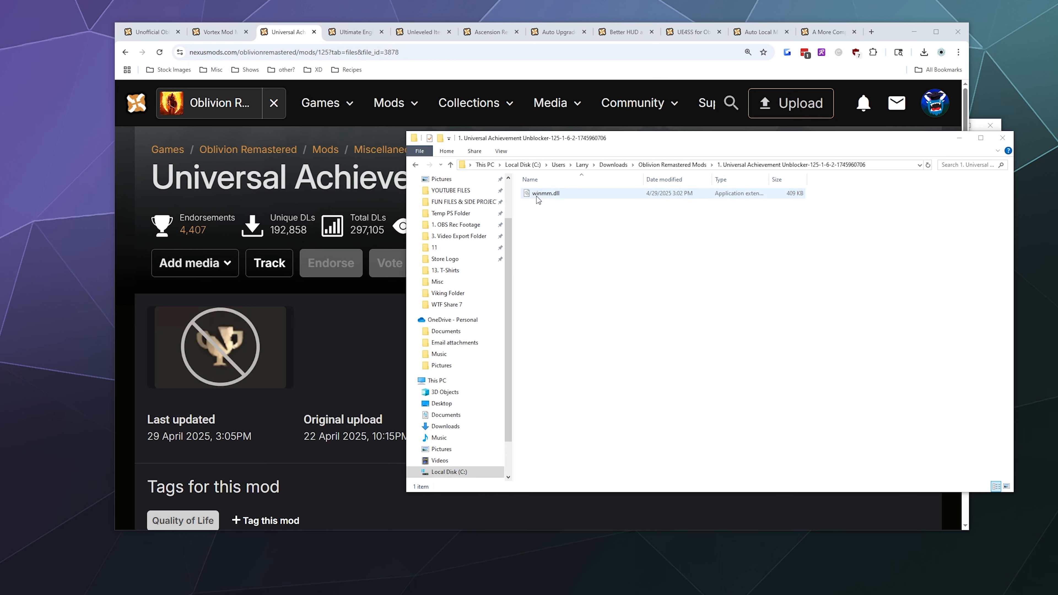
Copy winmm.dll from the extracted mod folder into the game's WinGDK folder
left_click(538, 199)
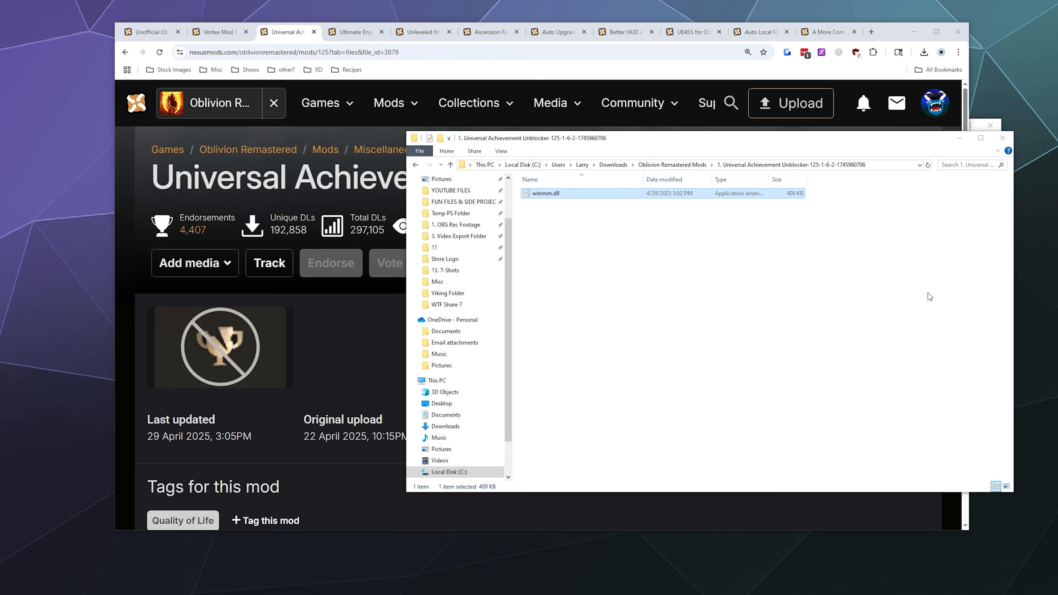
left_click_drag(896, 141, 644, 191)
left_click(984, 285)
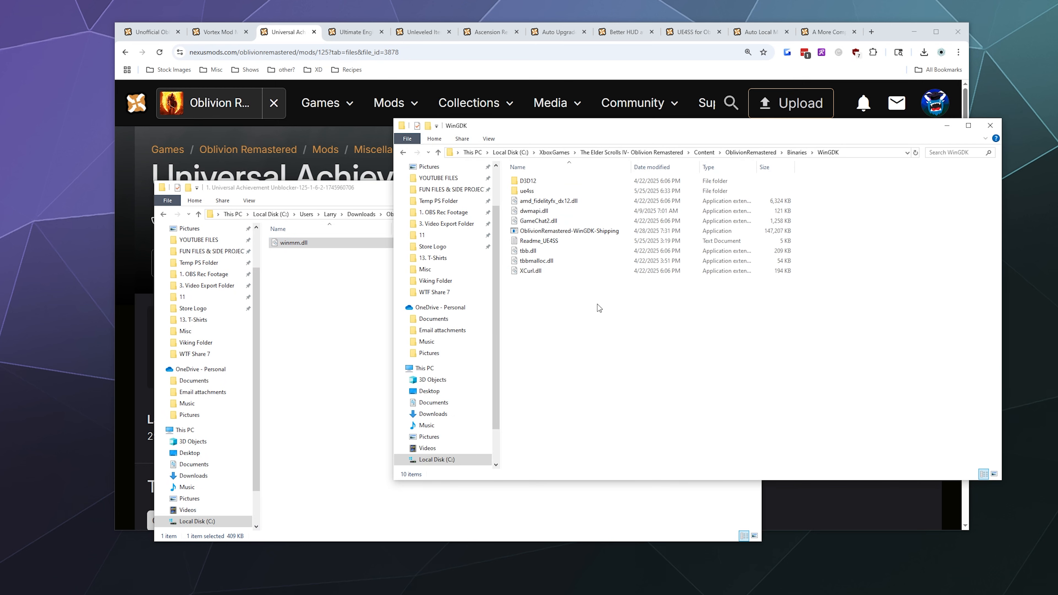
key("ctrl+v")
left_click(598, 308)
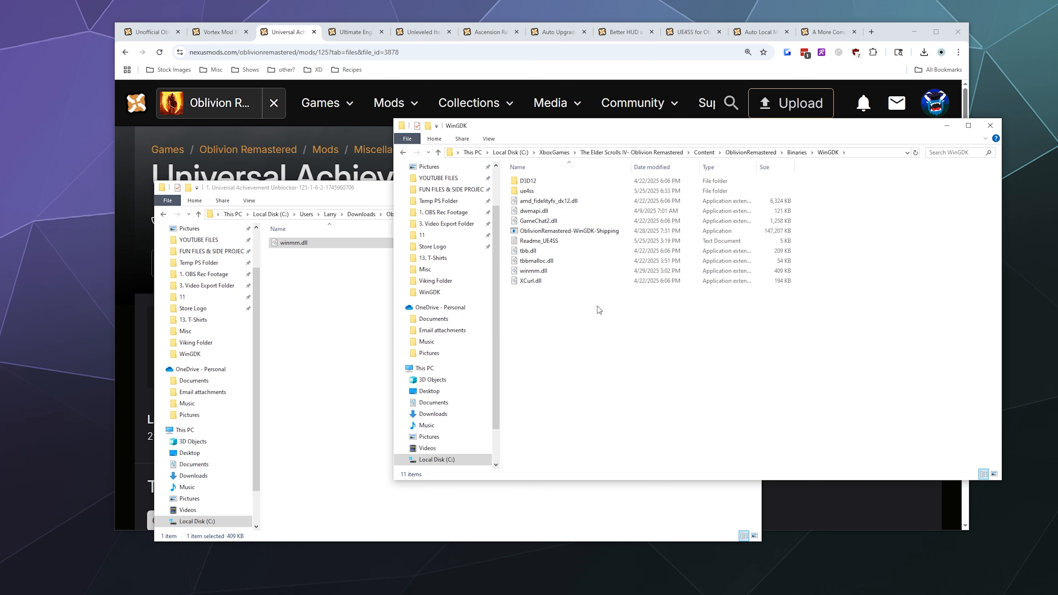
Return to the Universal Achievement Unblocker page and review the setup and usage instructions in its description
left_click(290, 135)
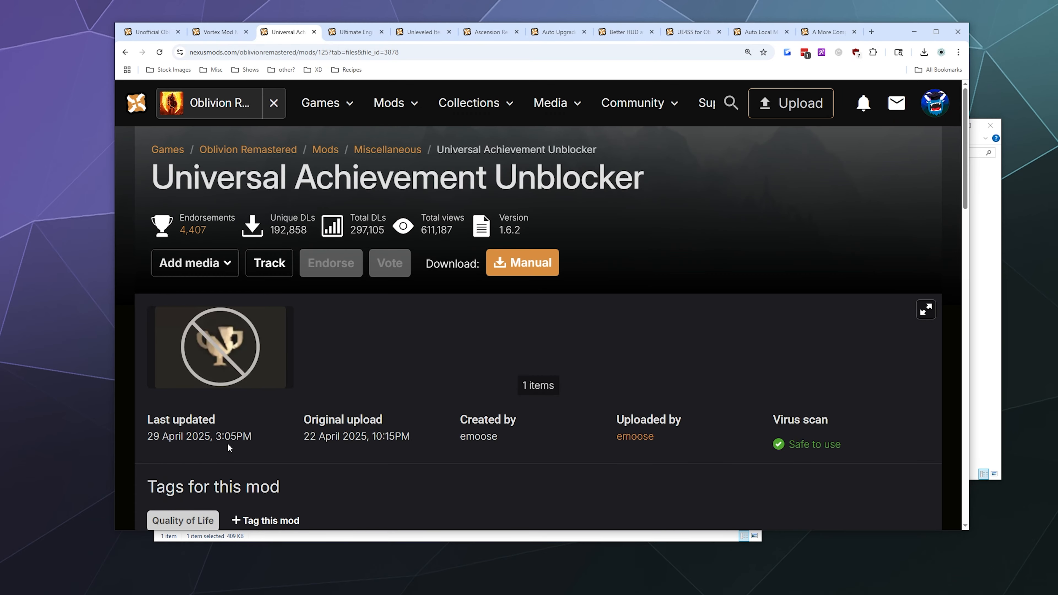
scroll(229, 448, "down", 5)
left_click(165, 336)
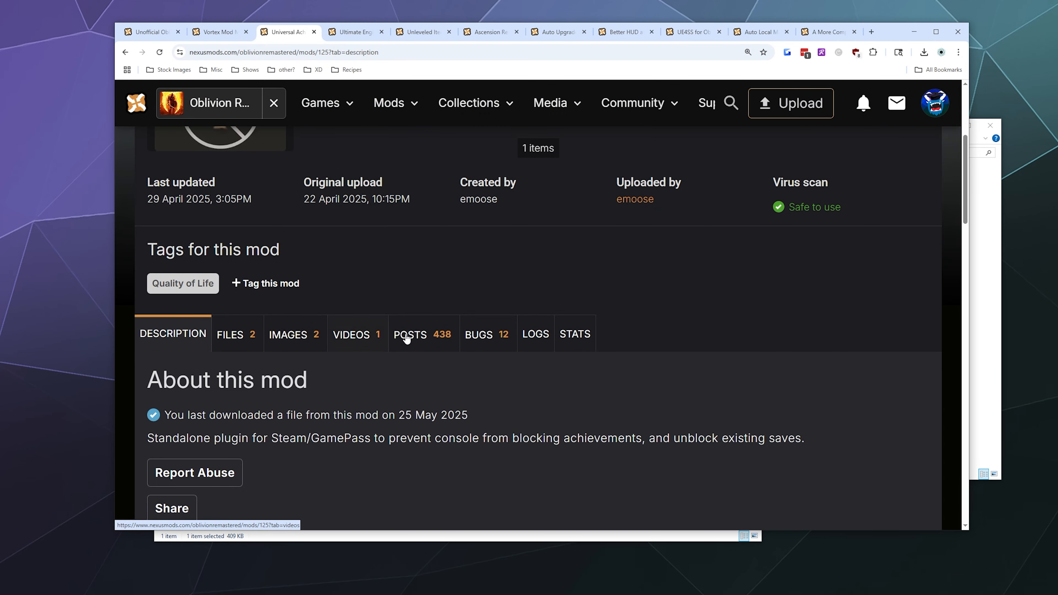
scroll(424, 323, "down", 7)
scroll(425, 323, "down", 4)
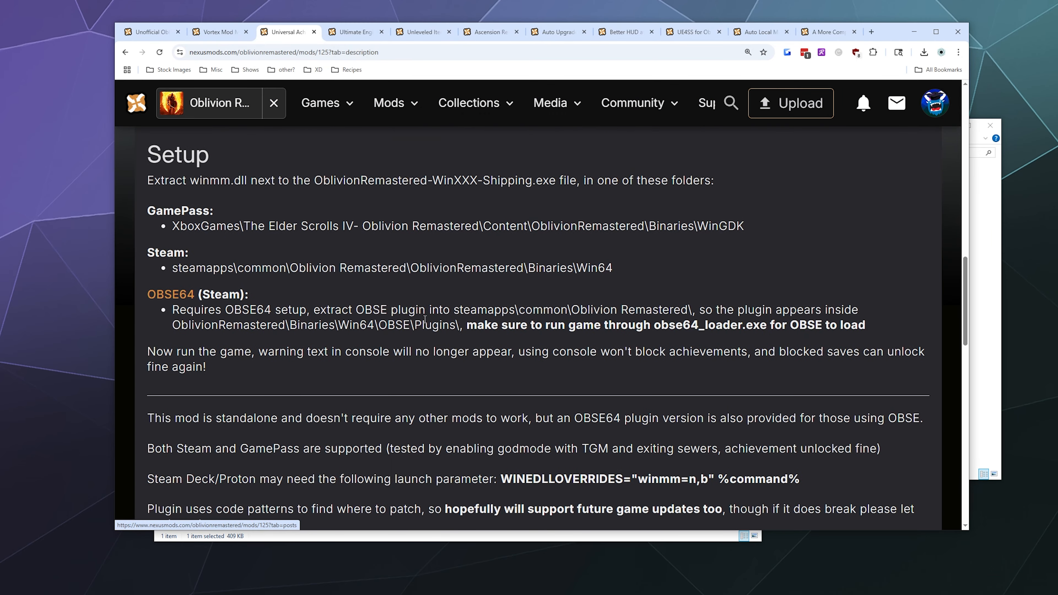
scroll(425, 324, "down", 4)
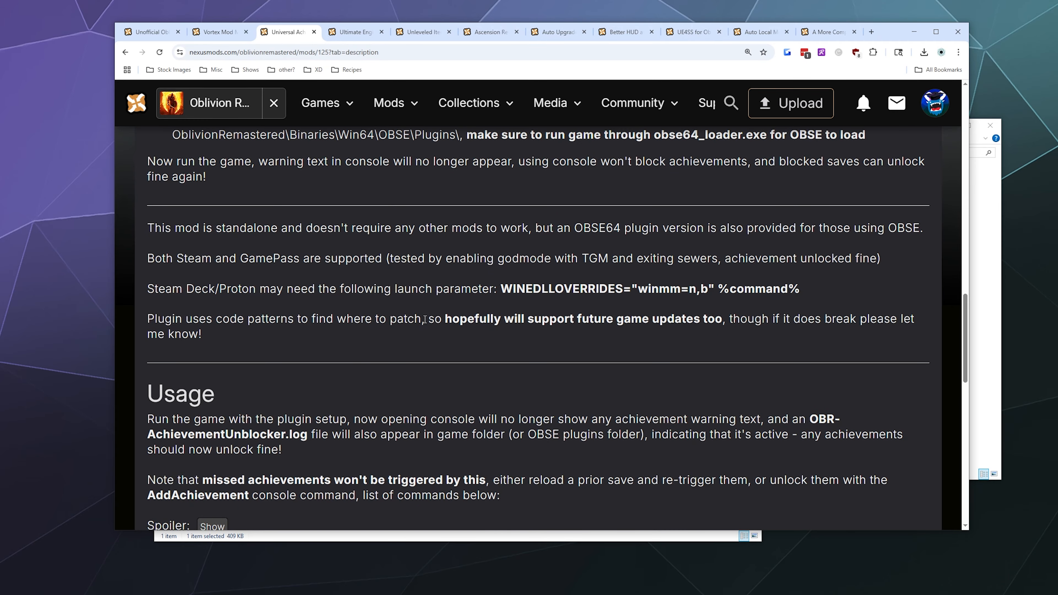
scroll(424, 319, "up", 5)
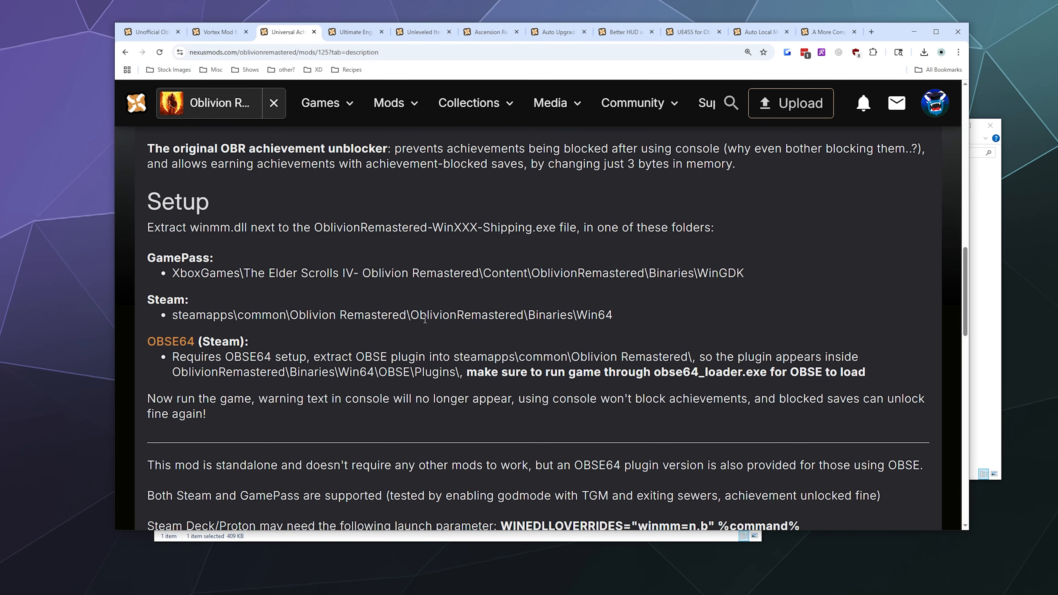
scroll(424, 320, "up", 18)
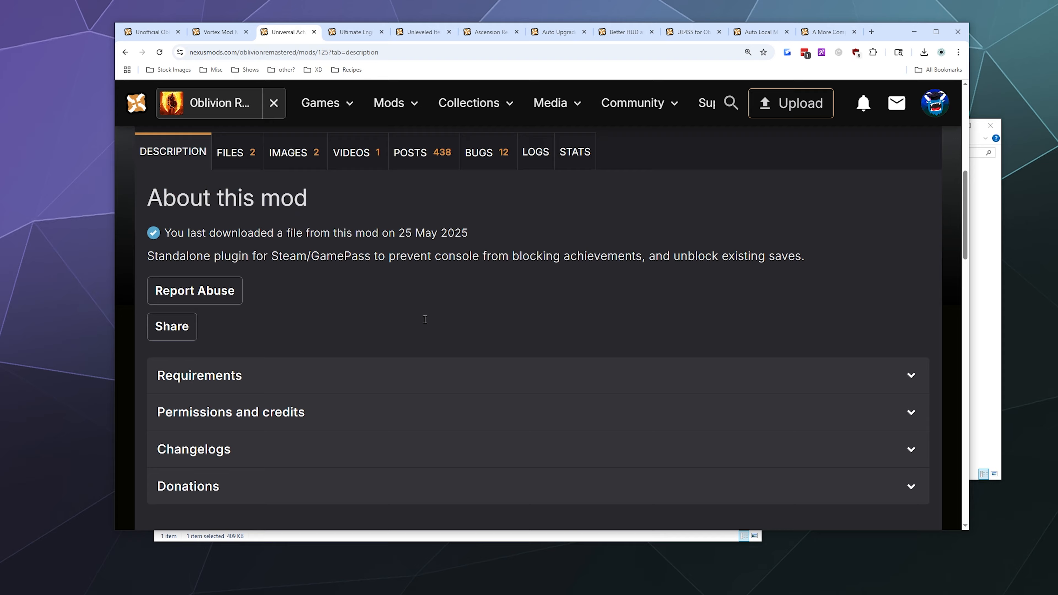